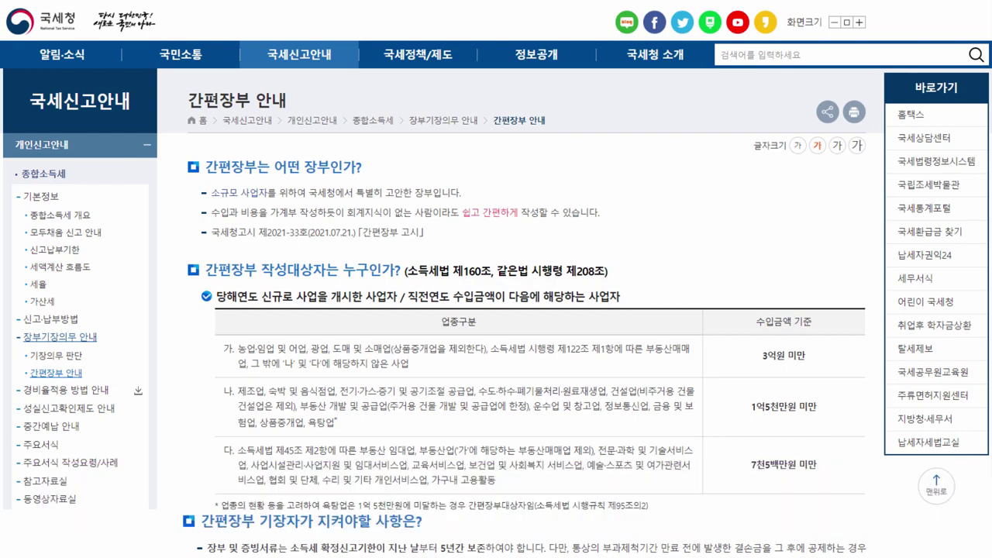
Scroll down the 간편장부 안내 page to the 간편장부작성프로그램(version 6.0).zip download
{"action": "scroll", "coordinate": [496, 278], "scroll_direction": "down", "scroll_amount": 6}
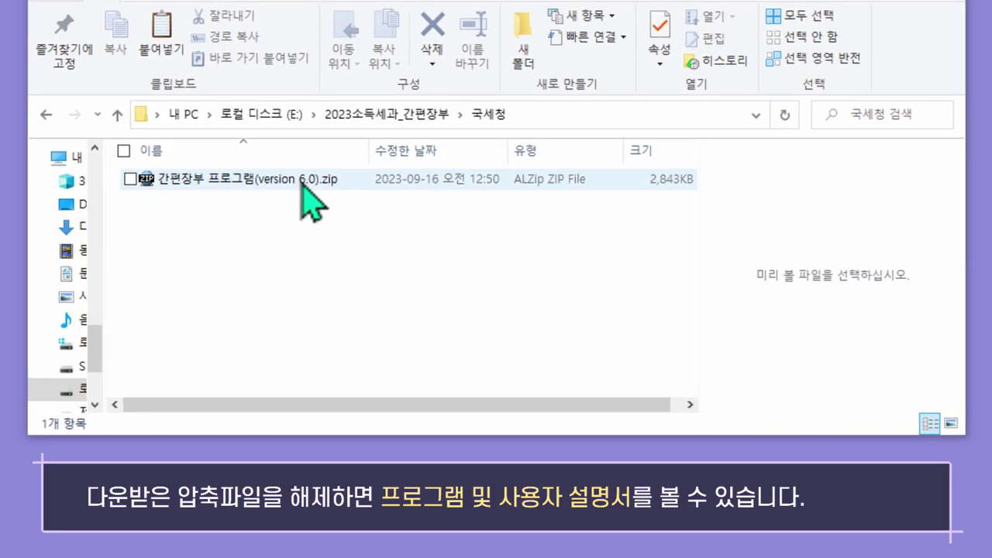
Extract the version 6.0 program zip into its own folder and open that folder
{"action": "right_click", "coordinate": [302, 186]}
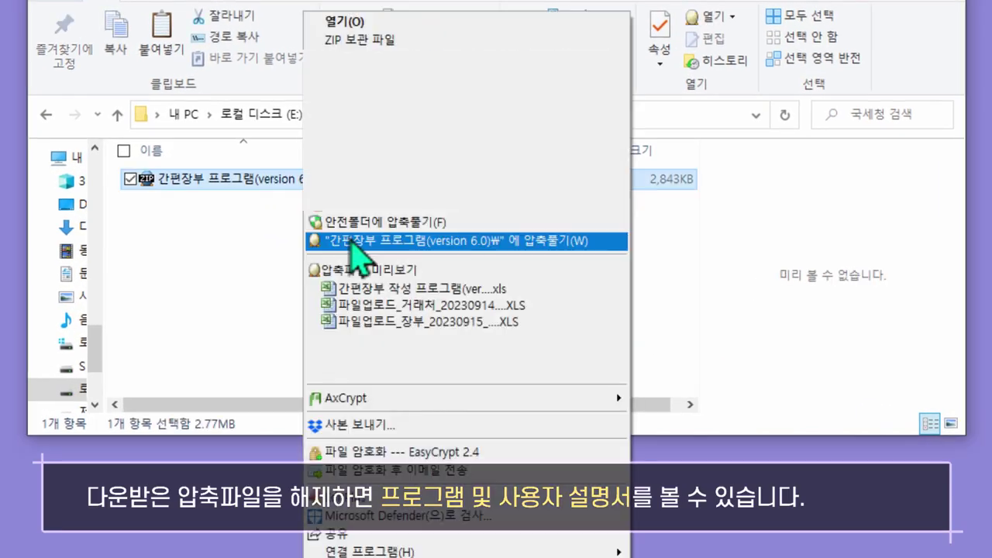
{"action": "left_click", "coordinate": [352, 242]}
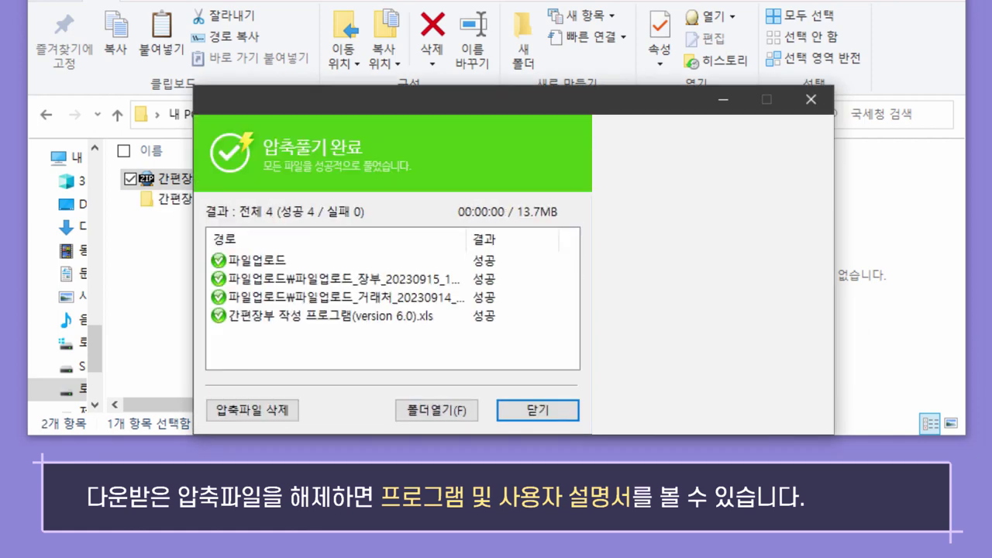
{"action": "left_click", "coordinate": [556, 411]}
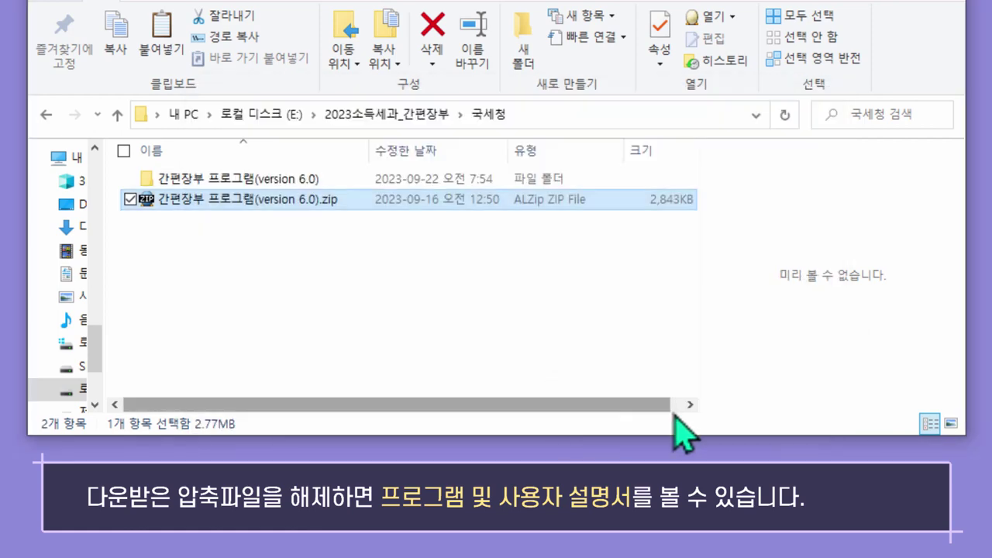
{"action": "double_click", "coordinate": [239, 181]}
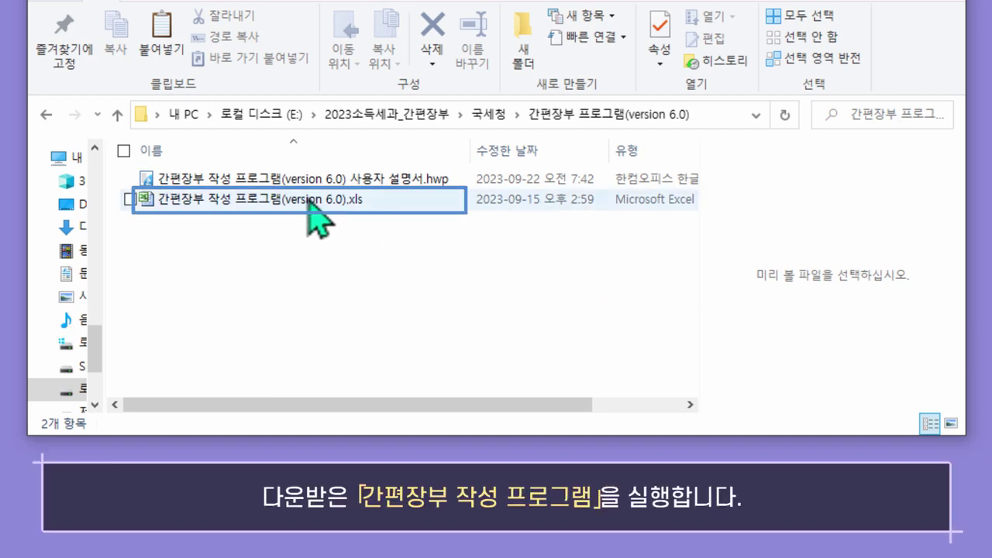
Open the bookkeeping .xls with macros enabled (콘텐츠 사용) and dismiss the 이용 안내 notice
{"action": "left_click", "coordinate": [314, 202]}
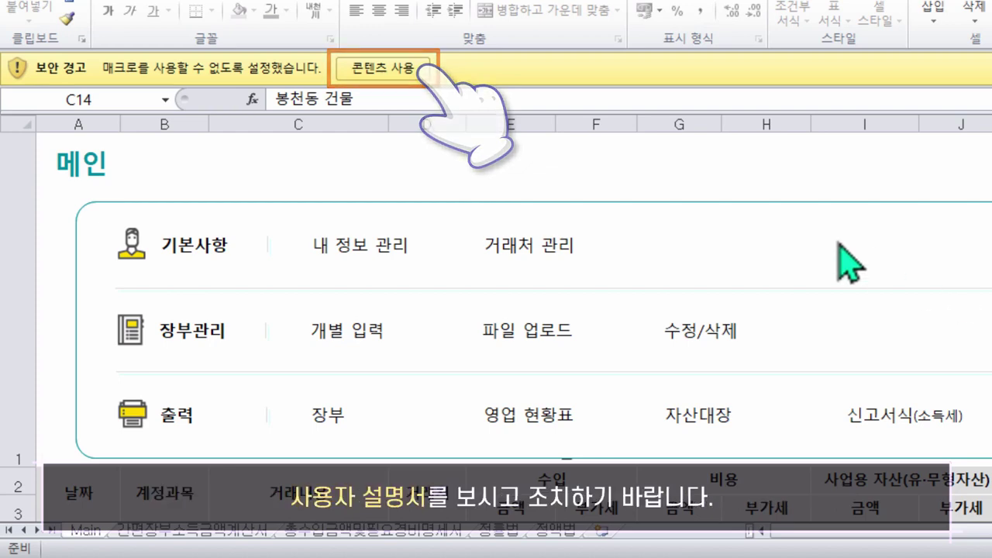
{"action": "left_click", "coordinate": [392, 73]}
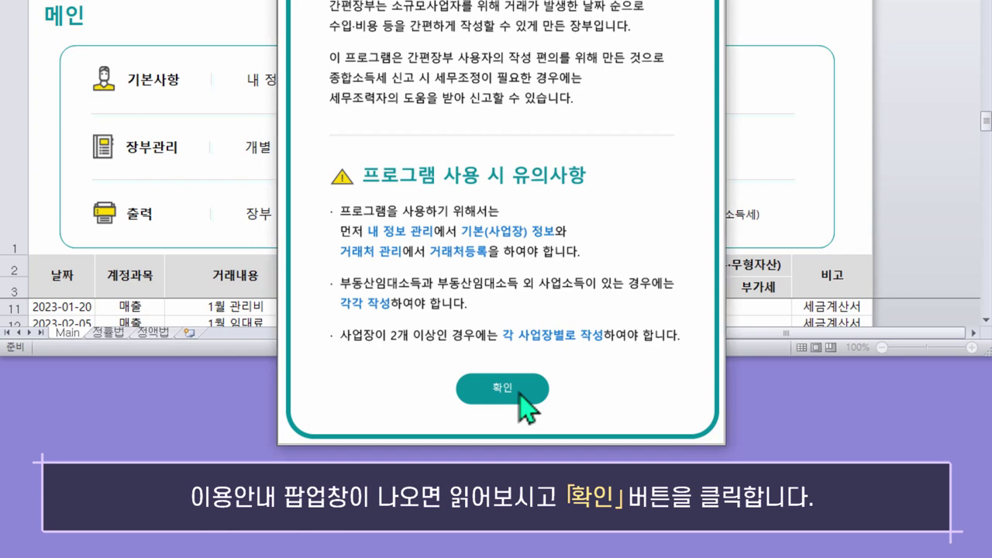
{"action": "left_click", "coordinate": [518, 392]}
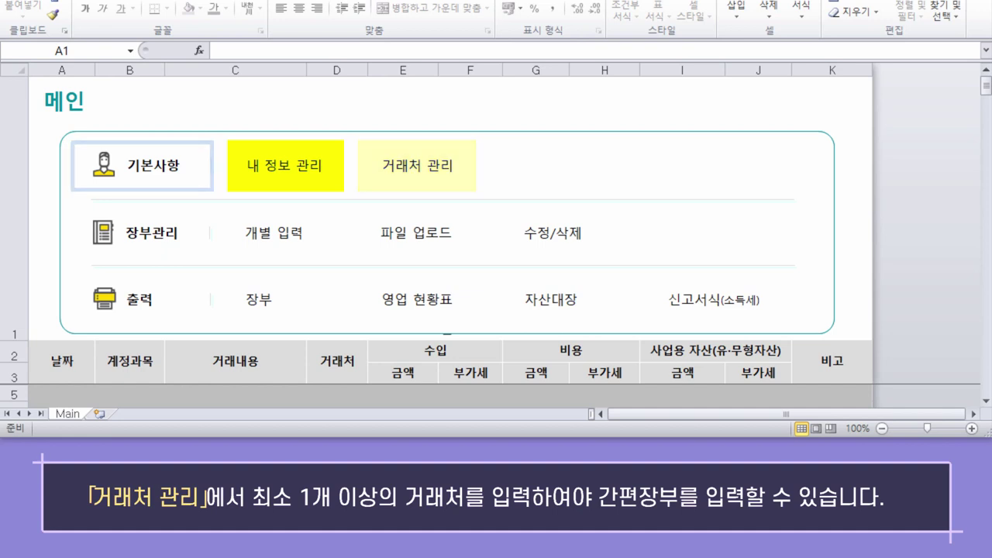
In 내 정보 관리, change the home and business address street numbers and save the information
{"action": "left_click", "coordinate": [301, 169]}
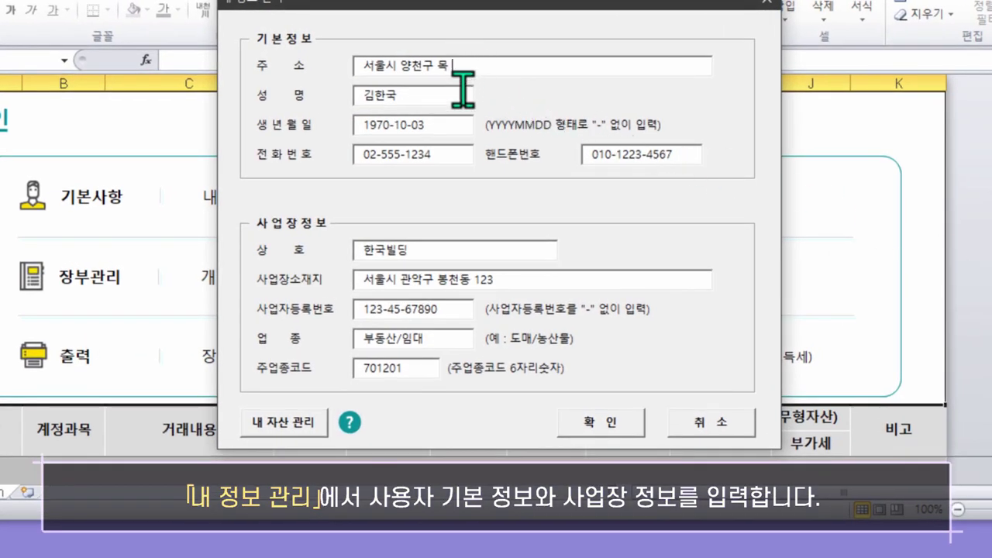
{"action": "type", "text": "00"}
{"action": "left_click", "coordinate": [494, 279]}
{"action": "key", "text": "BackSpace"}
{"action": "key", "text": "BackSpace"}
{"action": "key", "text": "BackSpace"}
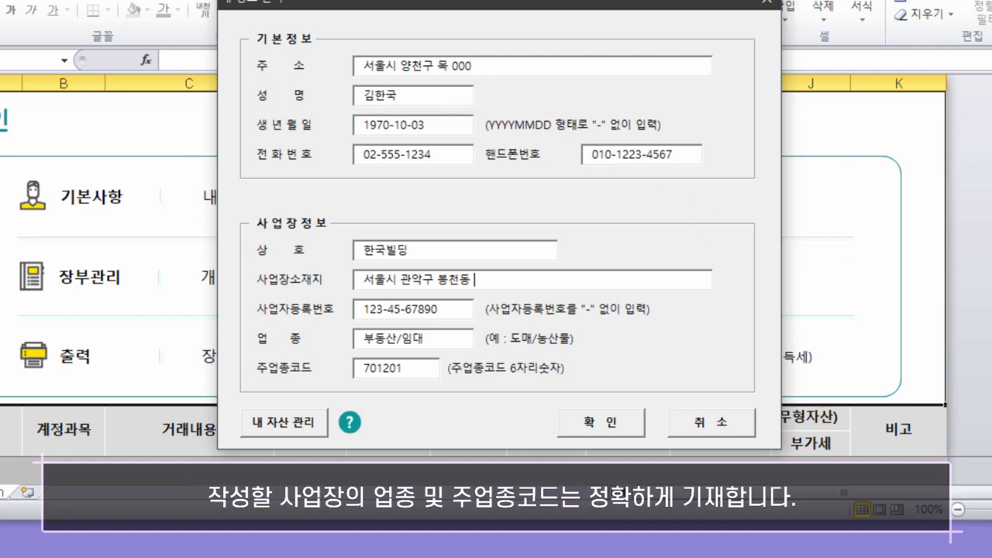
{"action": "type", "text": "000"}
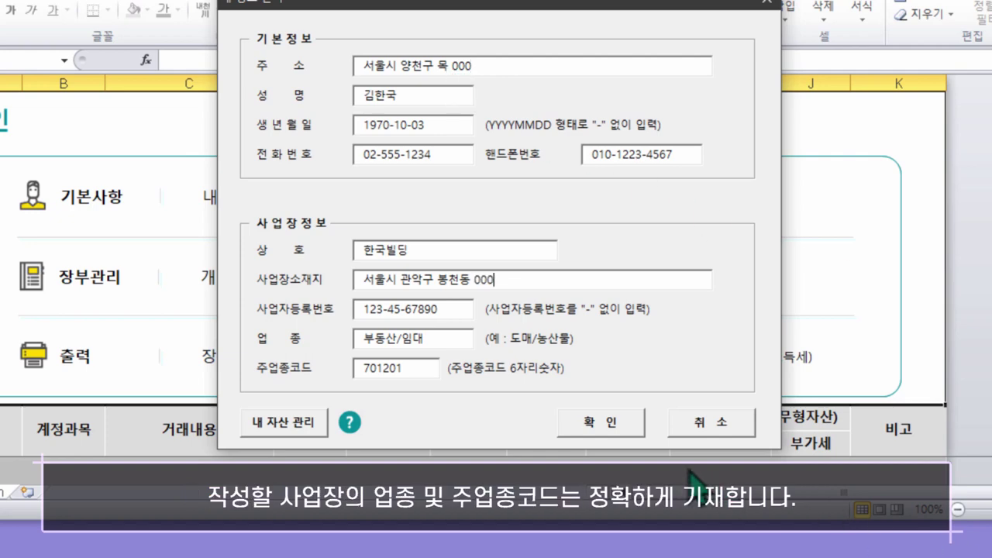
{"action": "left_click", "coordinate": [599, 423]}
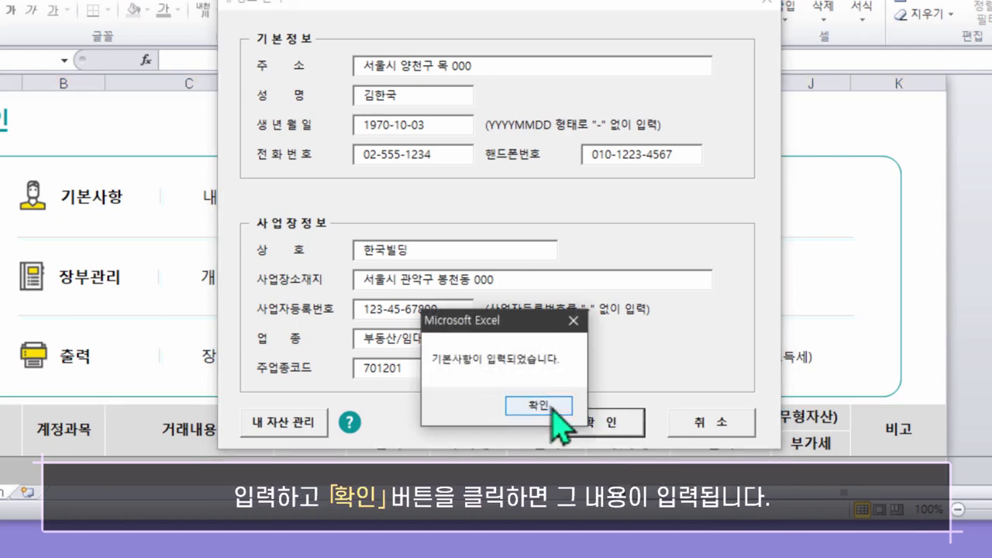
{"action": "left_click", "coordinate": [554, 408]}
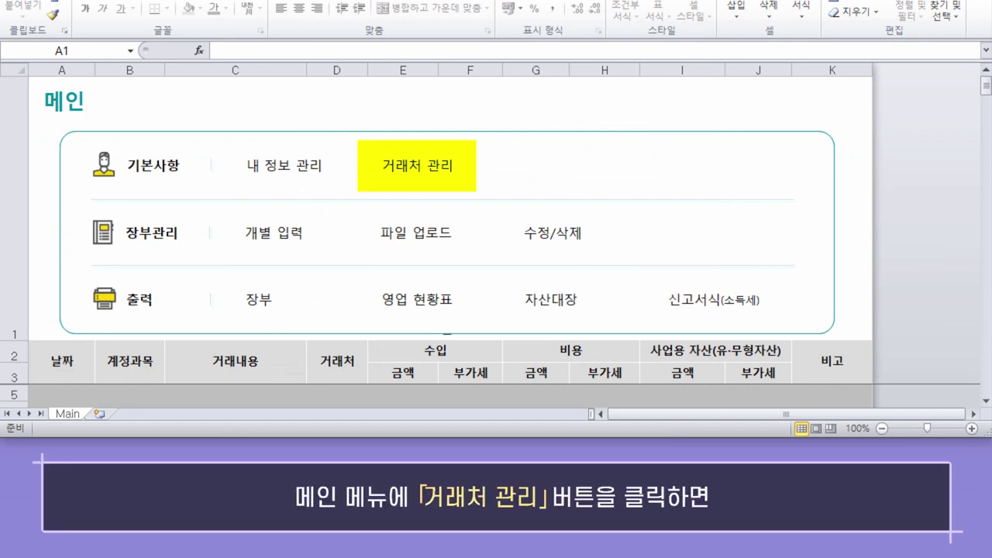
In 거래처 관리, register 국제상회 with its business registration number and contact number
{"action": "left_click", "coordinate": [422, 169]}
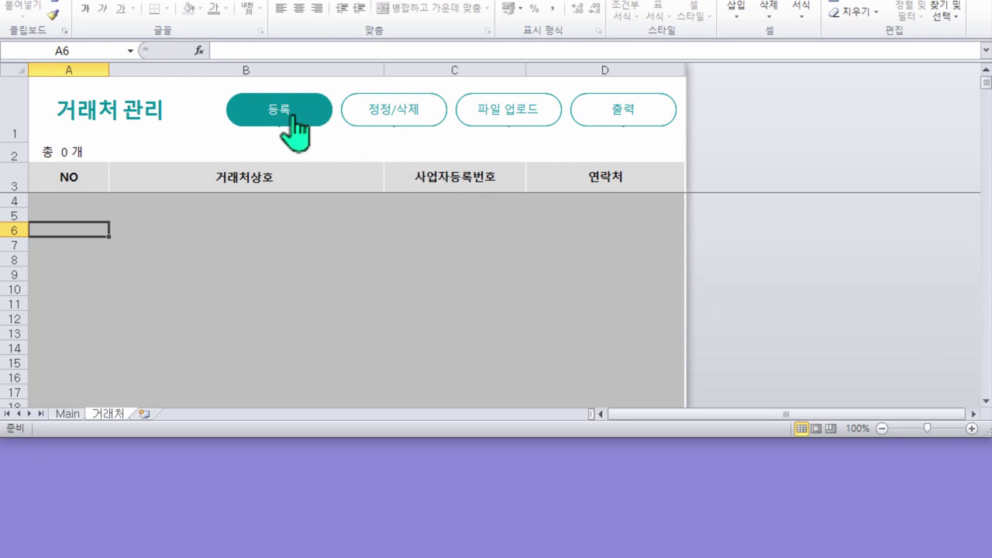
{"action": "left_click", "coordinate": [292, 120]}
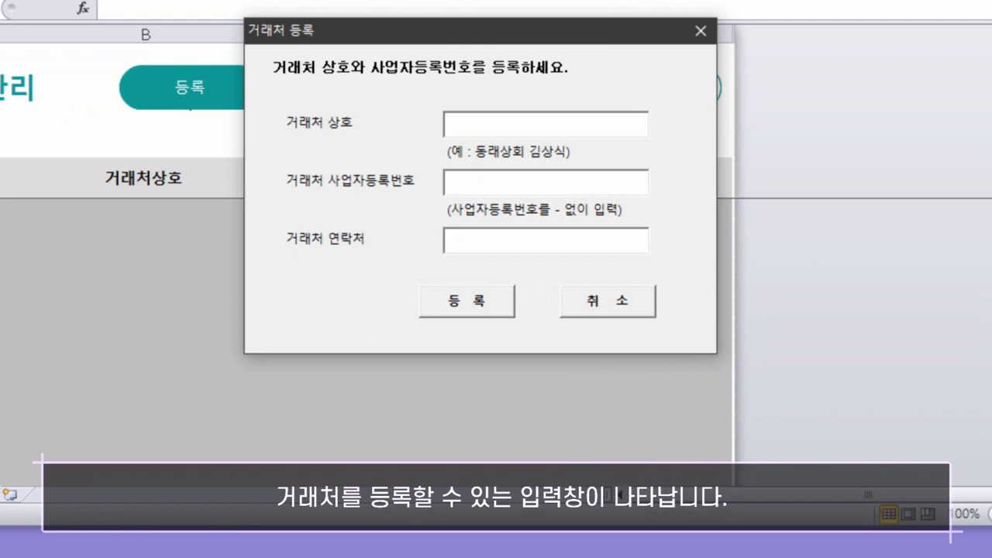
{"action": "type", "text": "구국제상회"}
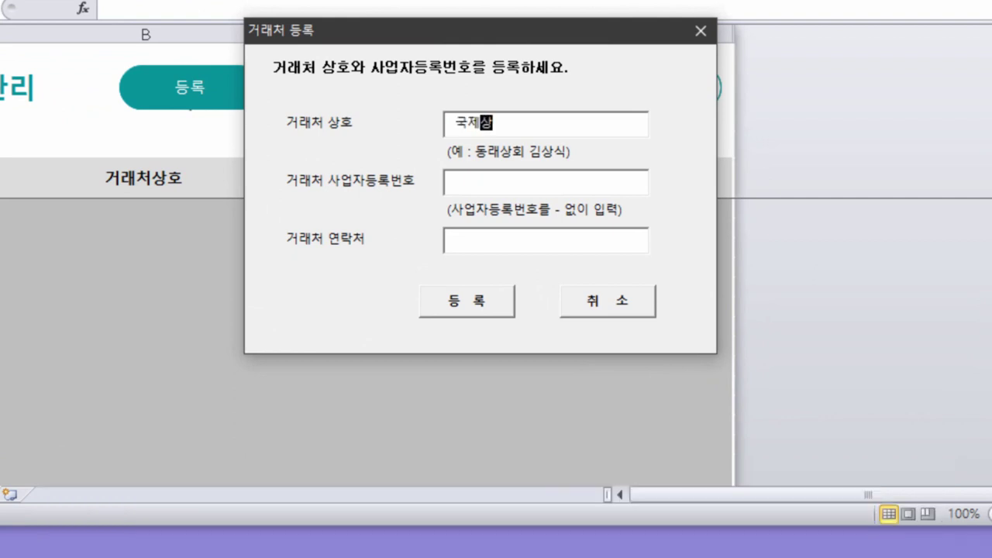
{"action": "key", "text": "Tab"}
{"action": "type", "text": "1231212345"}
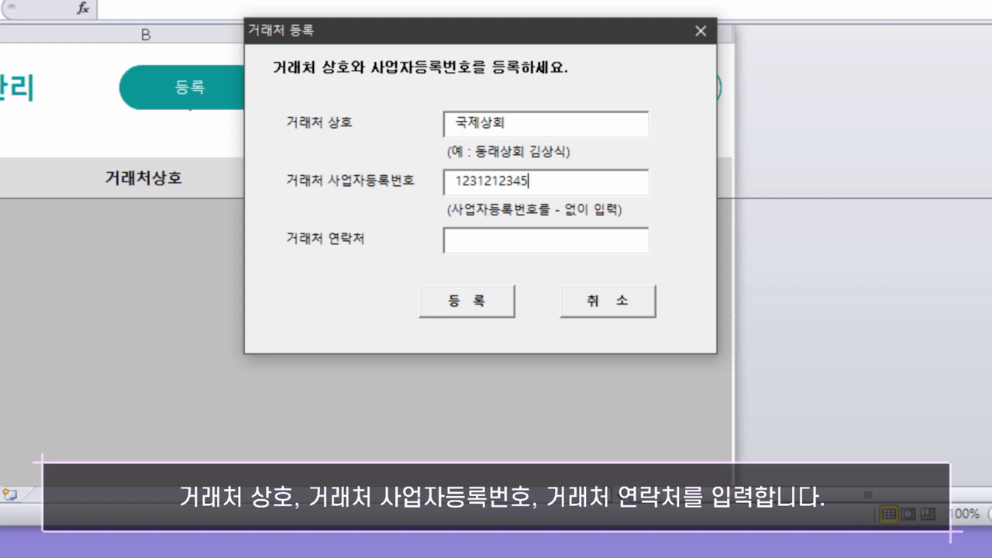
{"action": "key", "text": "Tab"}
{"action": "type", "text": "02-1234-1234"}
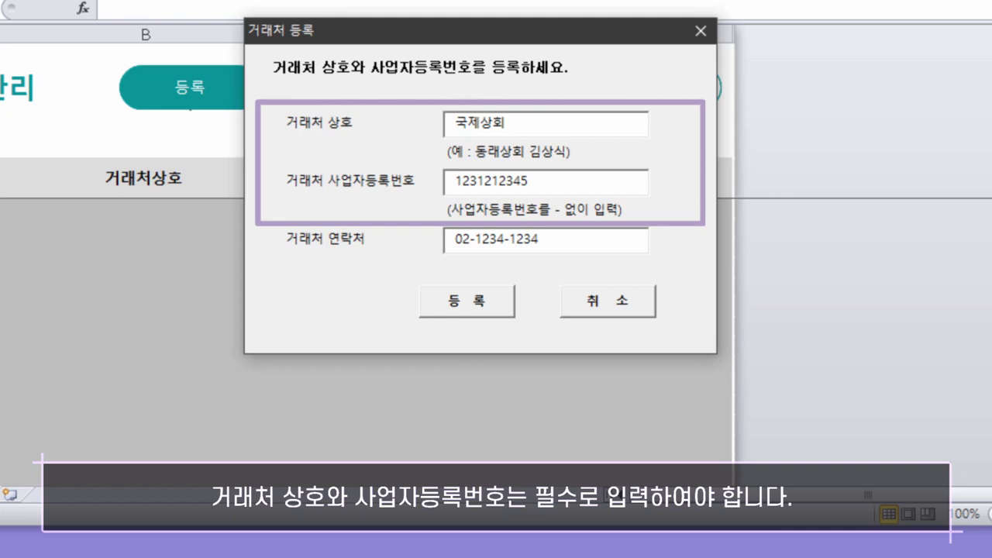
{"action": "left_click", "coordinate": [482, 318]}
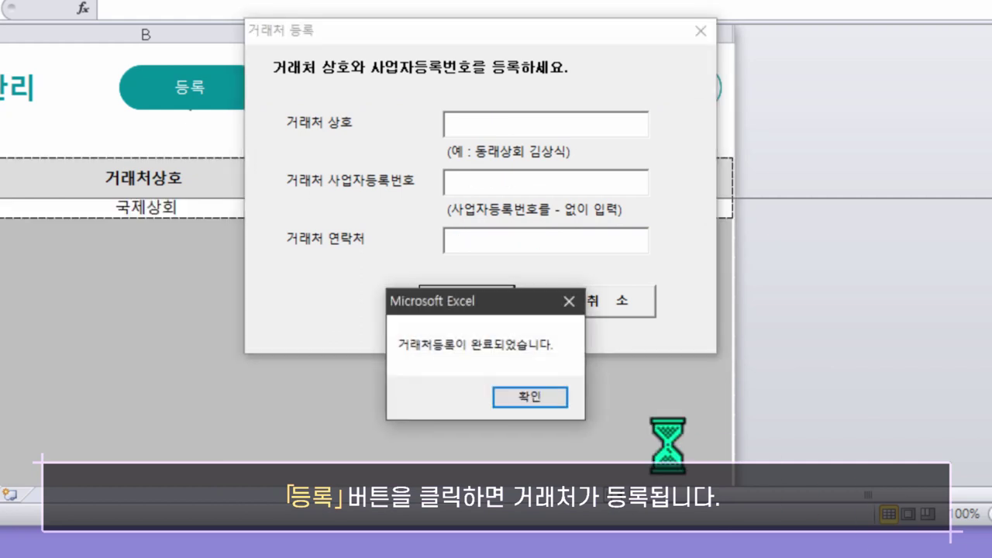
{"action": "left_click", "coordinate": [533, 400]}
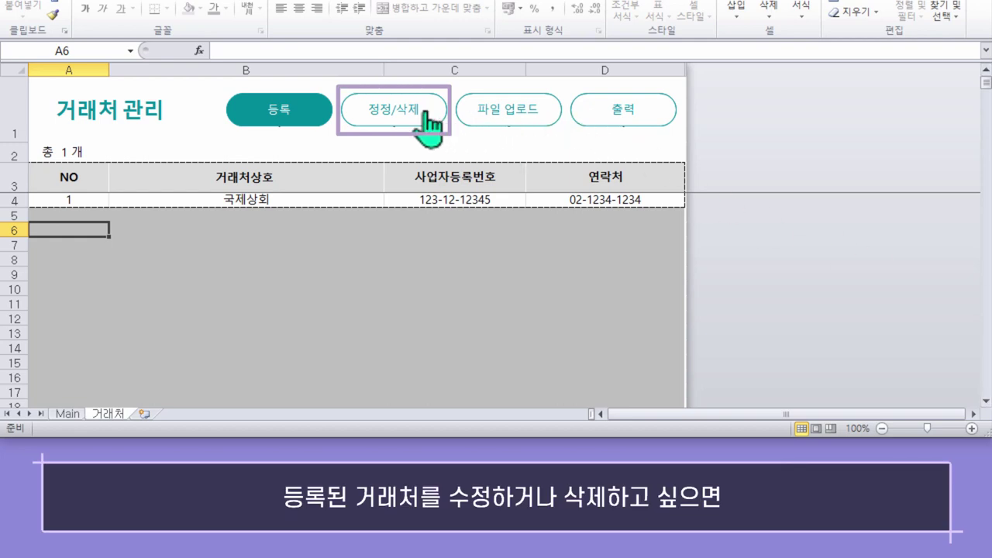
Correct partner 1's name from 국제상회 to 국제상사 and change its phone's last digit to 5
{"action": "left_click", "coordinate": [261, 201]}
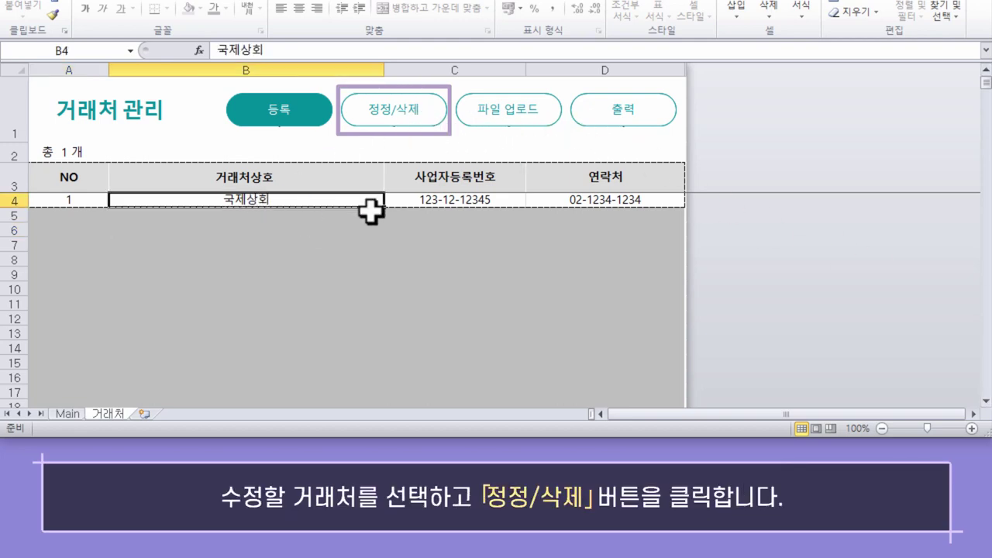
{"action": "left_click", "coordinate": [405, 111]}
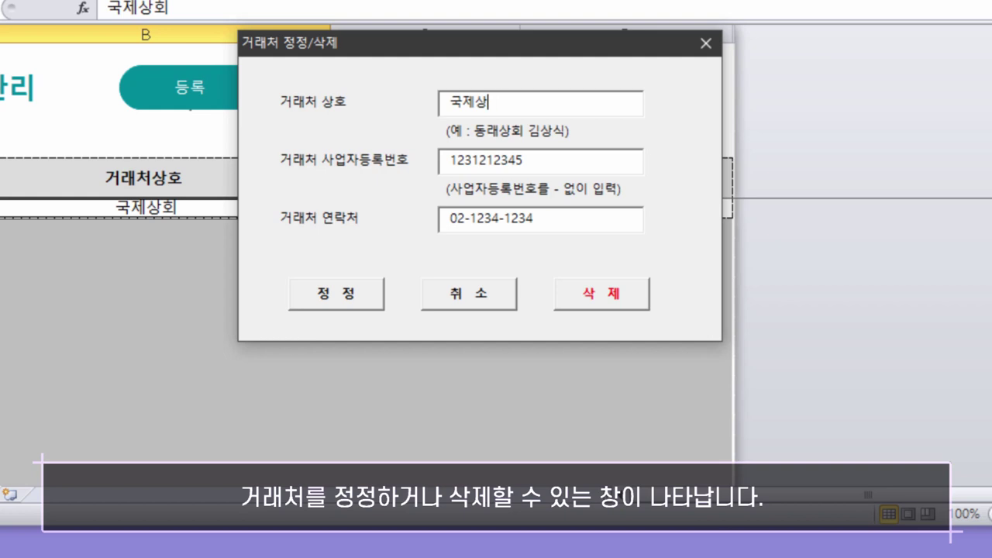
{"action": "key", "text": "BackSpace"}
{"action": "type", "text": "사"}
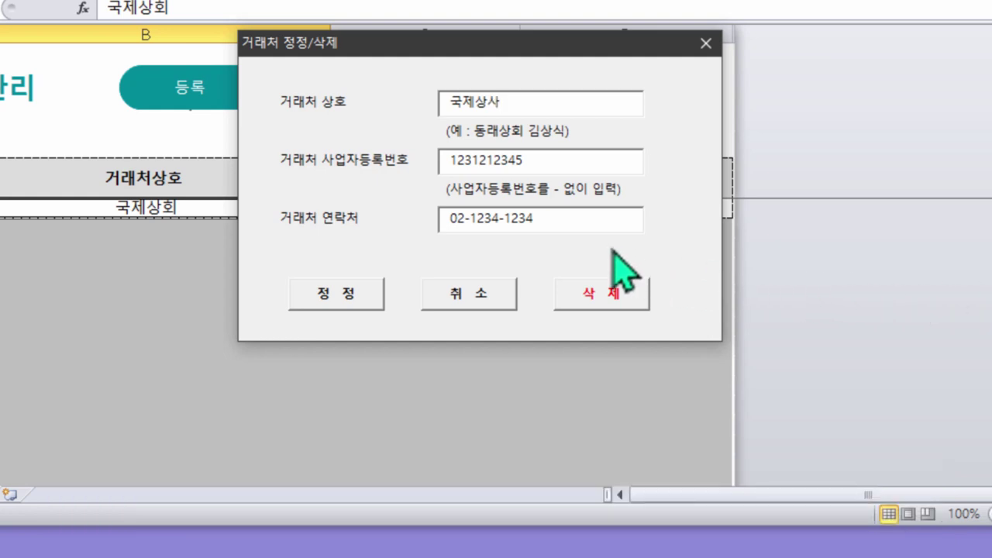
{"action": "left_click", "coordinate": [533, 220]}
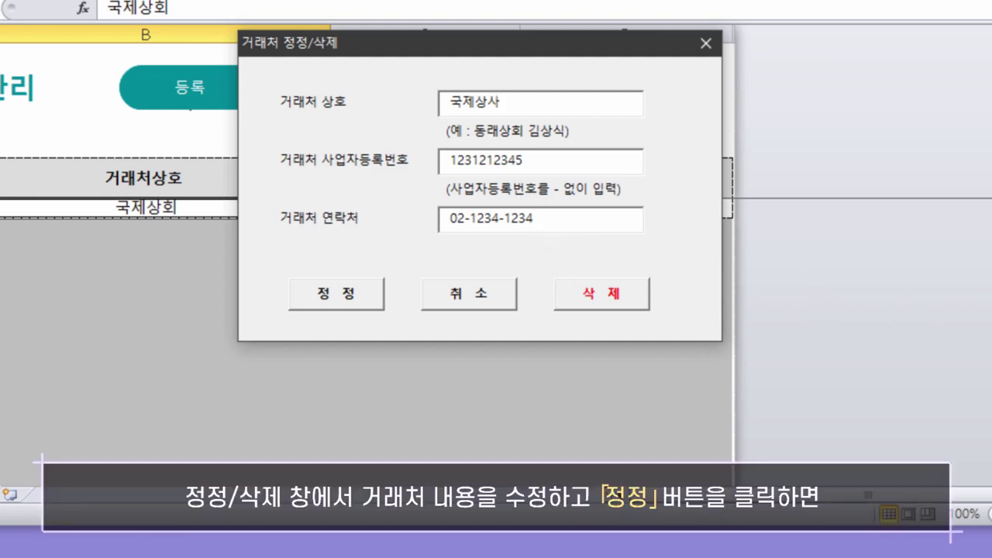
{"action": "key", "text": "BackSpace"}
{"action": "type", "text": "5"}
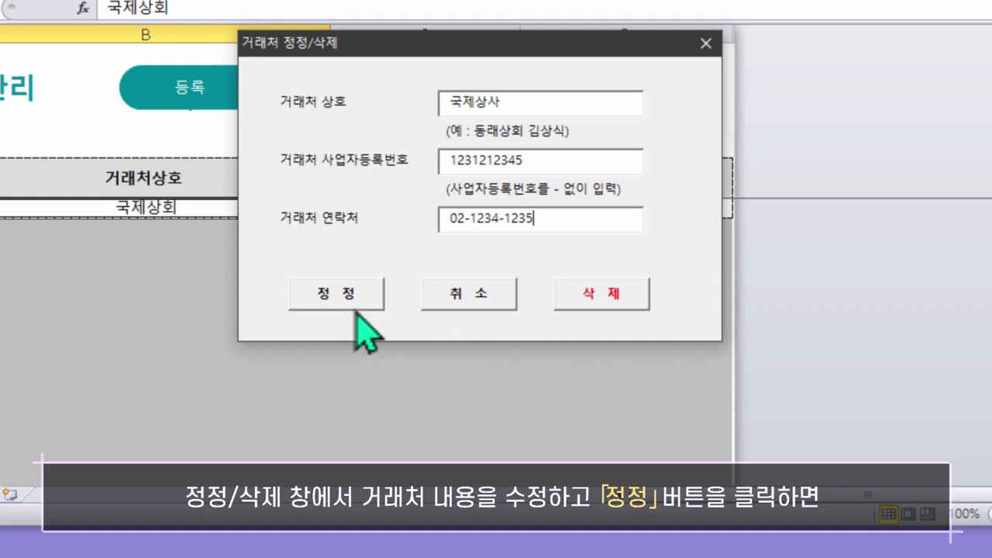
{"action": "left_click", "coordinate": [345, 300]}
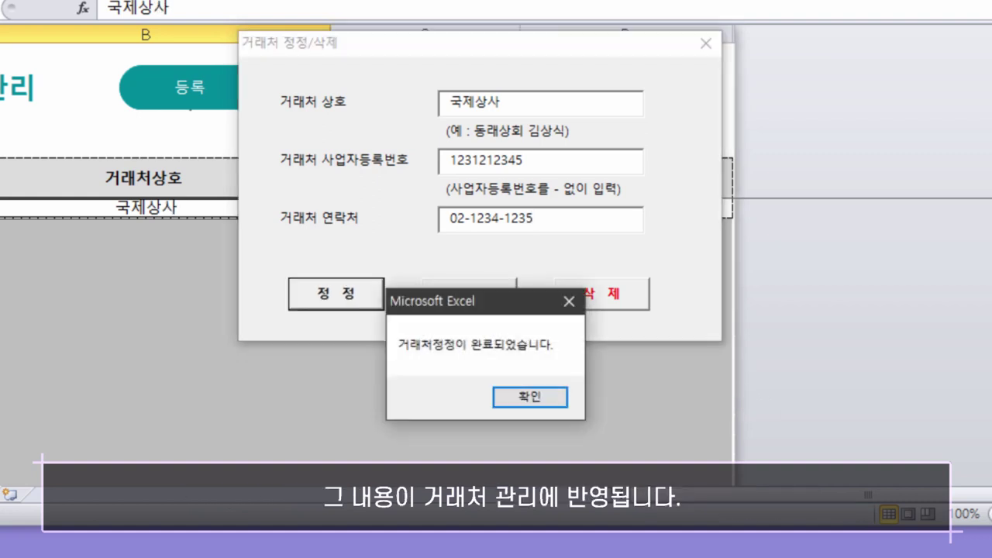
{"action": "left_click", "coordinate": [538, 397]}
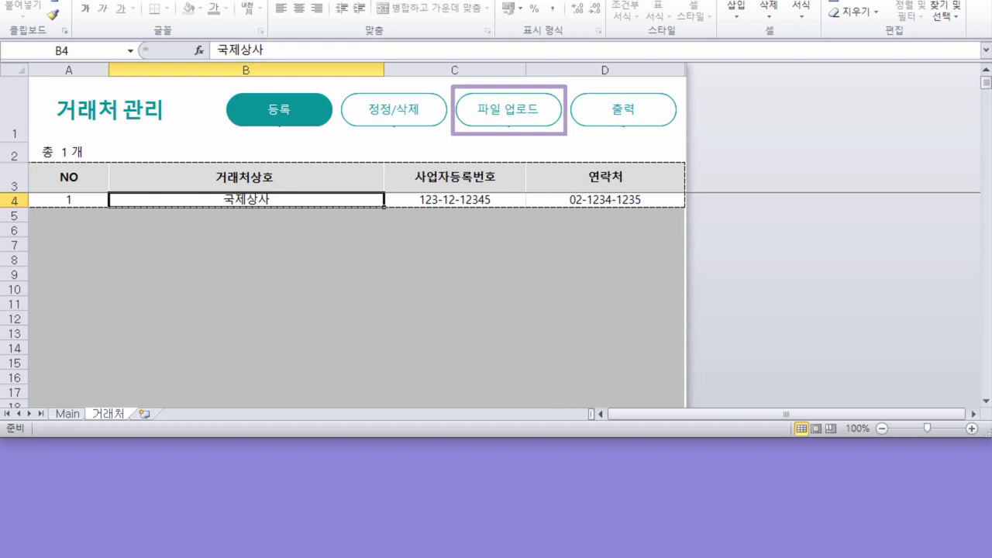
Create the partner upload template with 양식 다운로드 in the 파일 업로드 dialog
{"action": "left_click", "coordinate": [508, 112]}
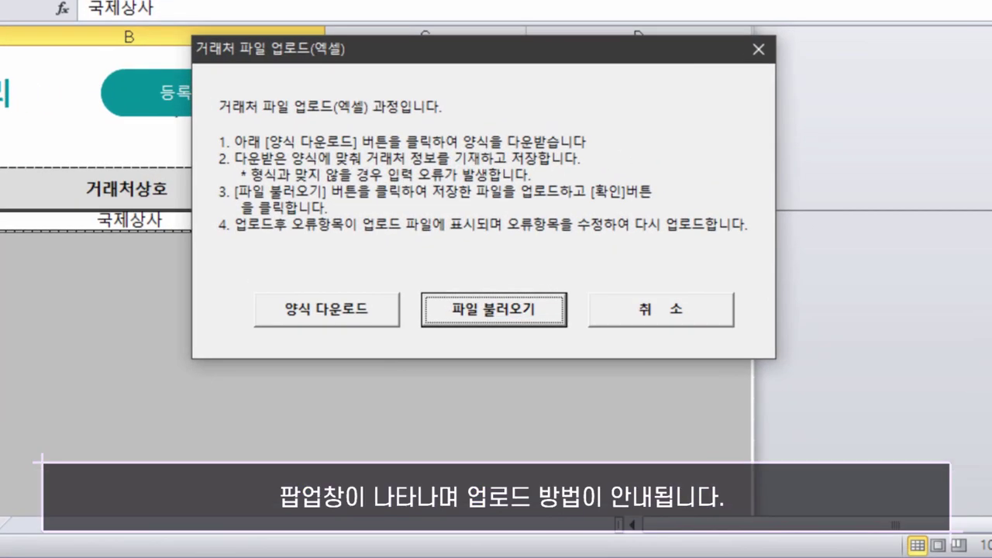
{"action": "left_click", "coordinate": [359, 318]}
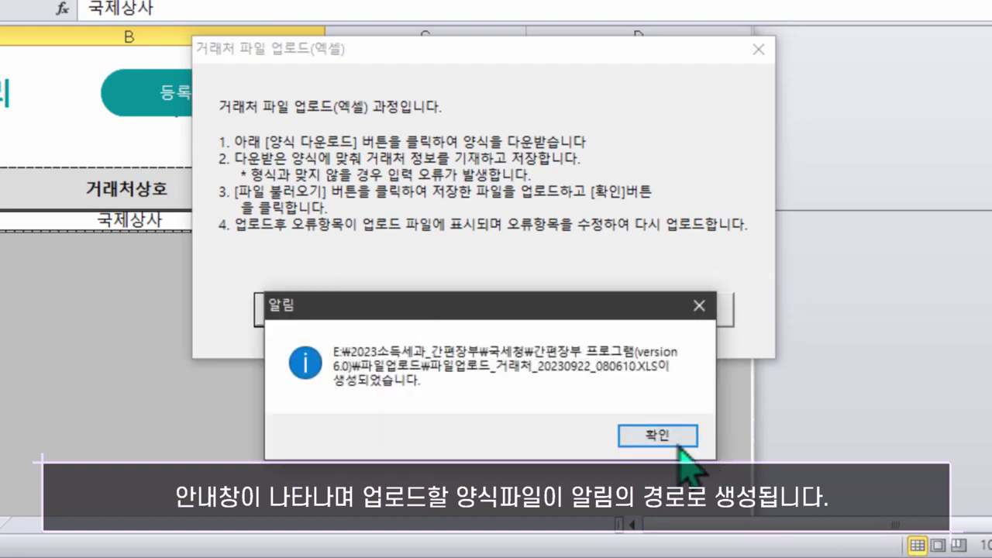
{"action": "left_click", "coordinate": [671, 438]}
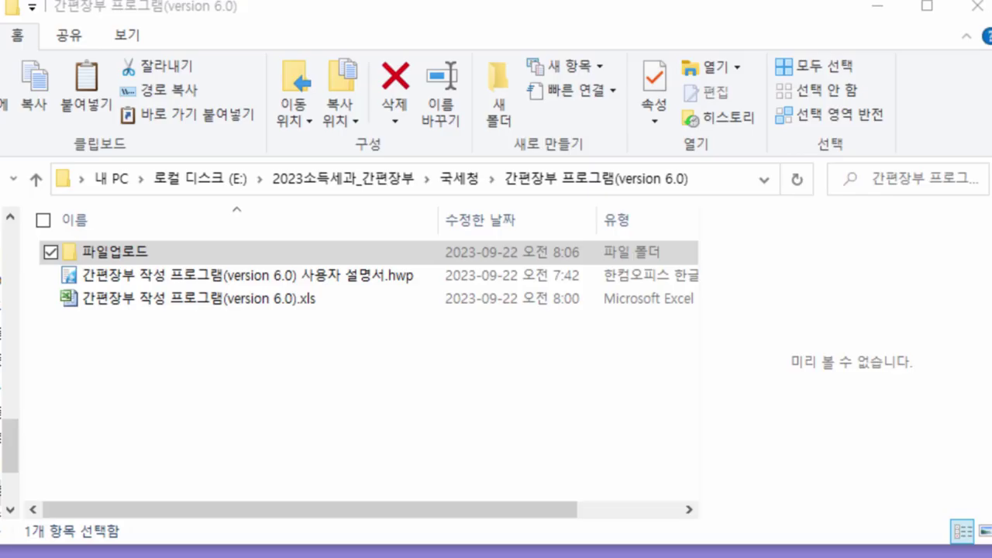
Open the 파일업로드_거래처 upload workbook from the 파일업로드 folder
{"action": "double_click", "coordinate": [126, 254]}
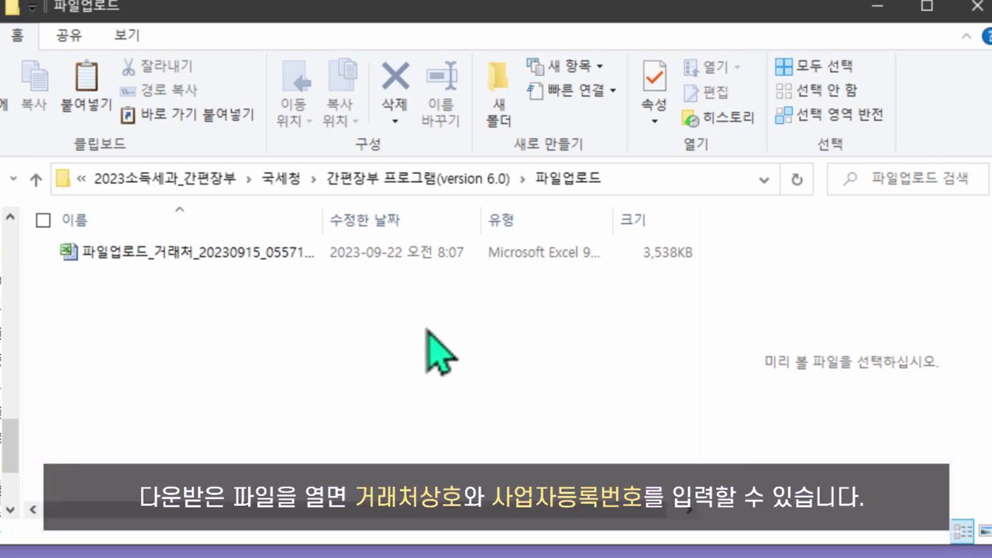
{"action": "double_click", "coordinate": [254, 262]}
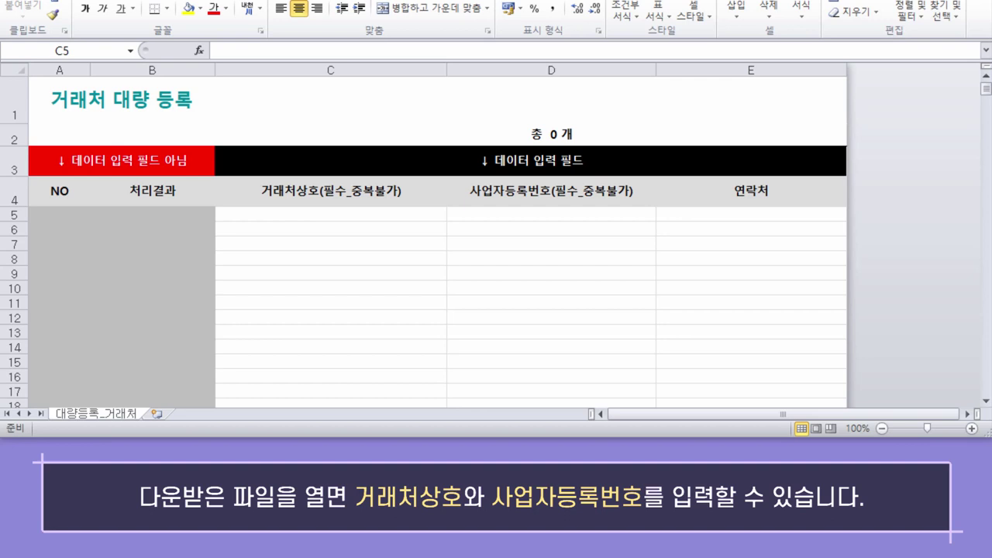
Enter seven partners from cell C5, save the template, and open the bookkeeping workbook's 파일 업로드 form
{"action": "left_click", "coordinate": [280, 214]}
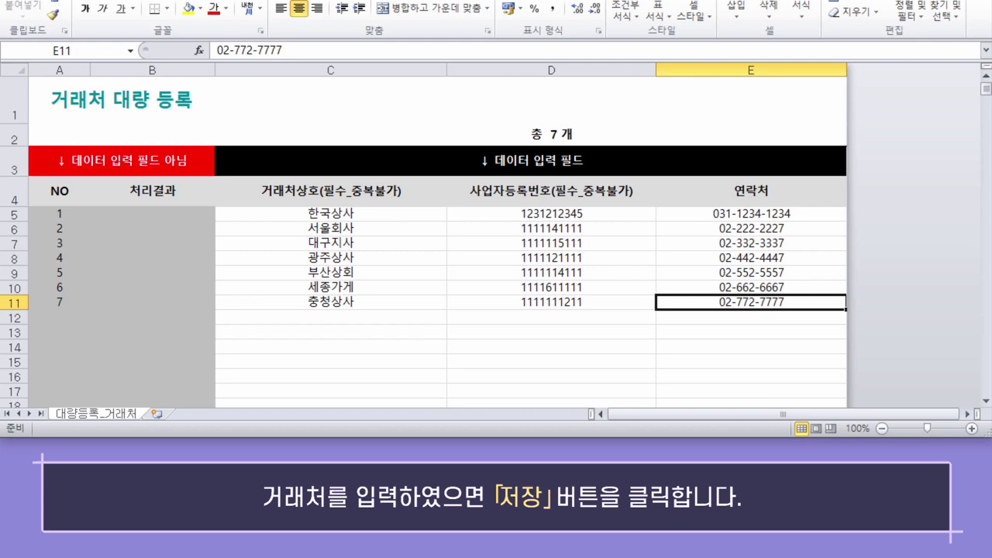
{"action": "key", "text": "ctrl+s"}
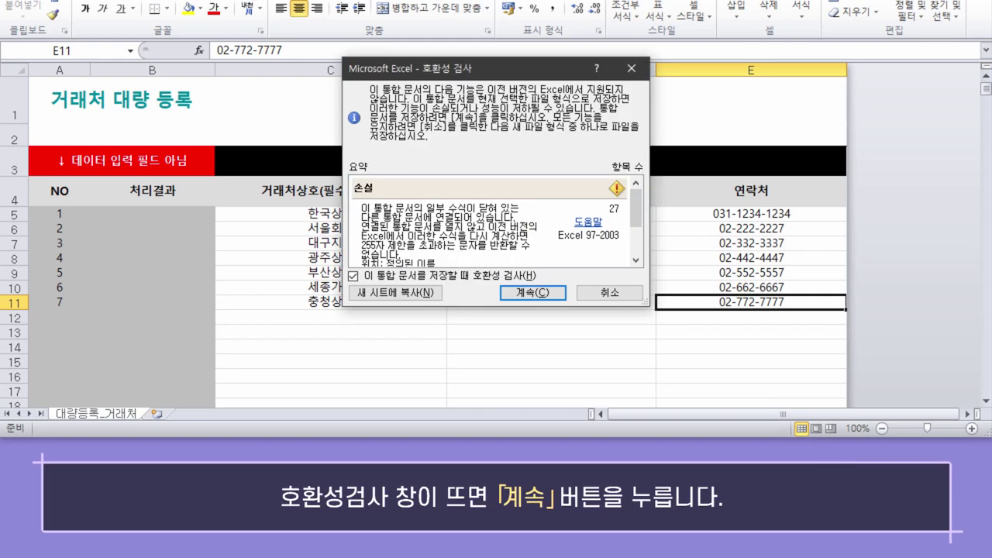
{"action": "left_click", "coordinate": [551, 293]}
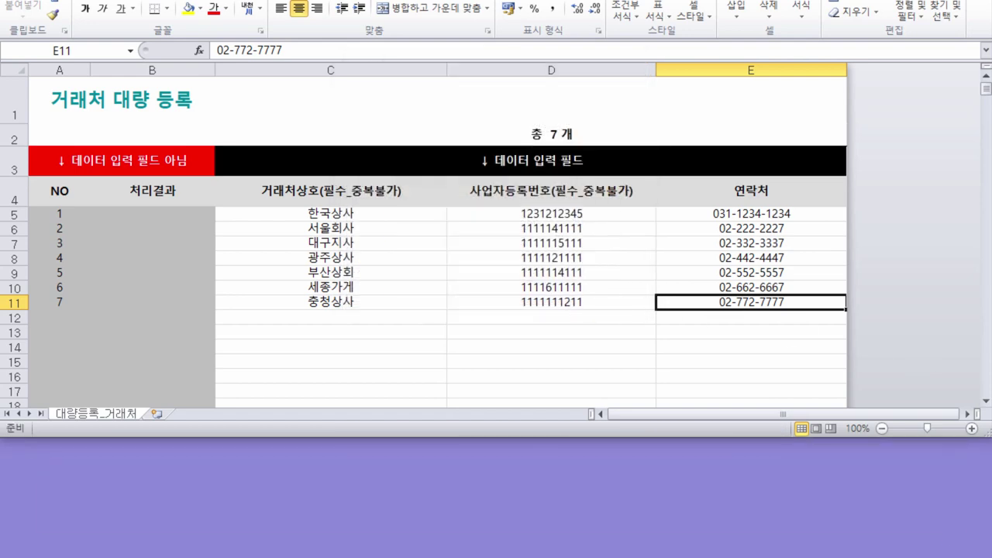
{"action": "key", "text": "ctrl+Tab"}
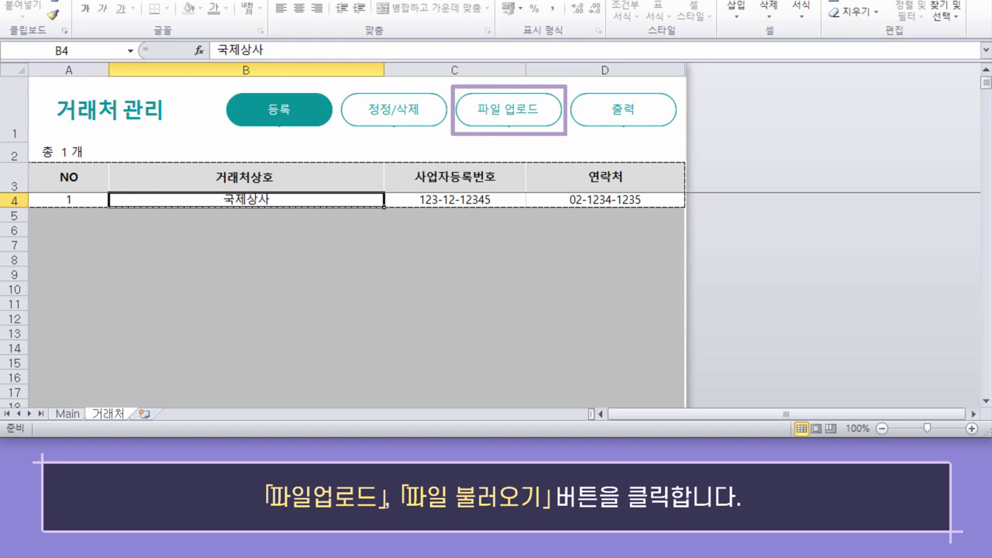
{"action": "left_click", "coordinate": [515, 116]}
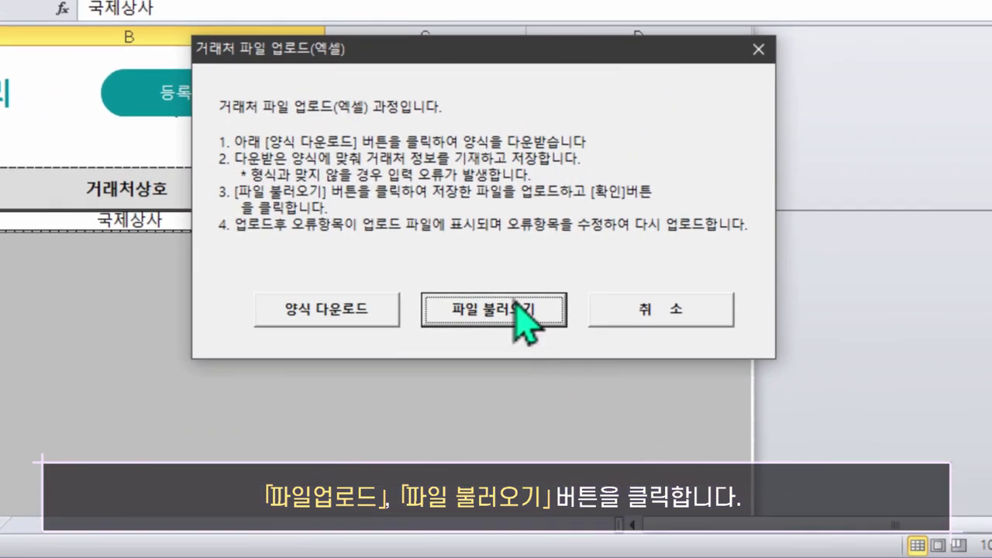
Bulk-load the saved 파일업로드_거래처 file and verify each partner's 처리결과 reads 등록 OK
{"action": "left_click", "coordinate": [516, 310]}
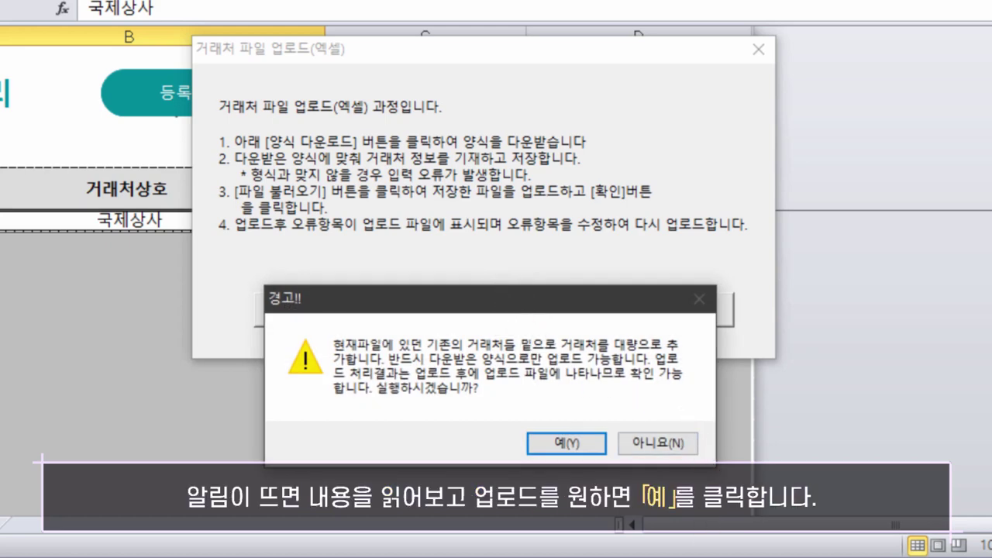
{"action": "left_click", "coordinate": [570, 447]}
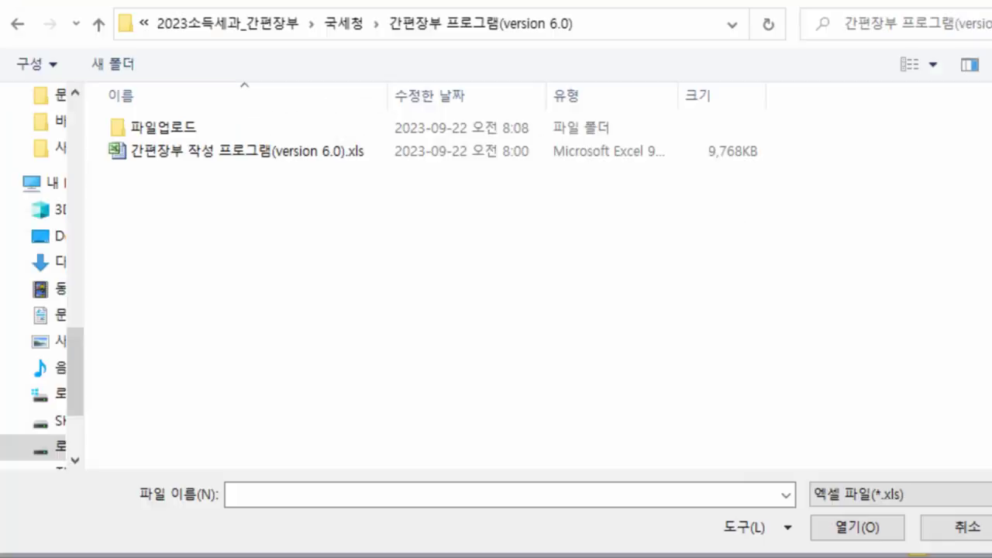
{"action": "double_click", "coordinate": [255, 127]}
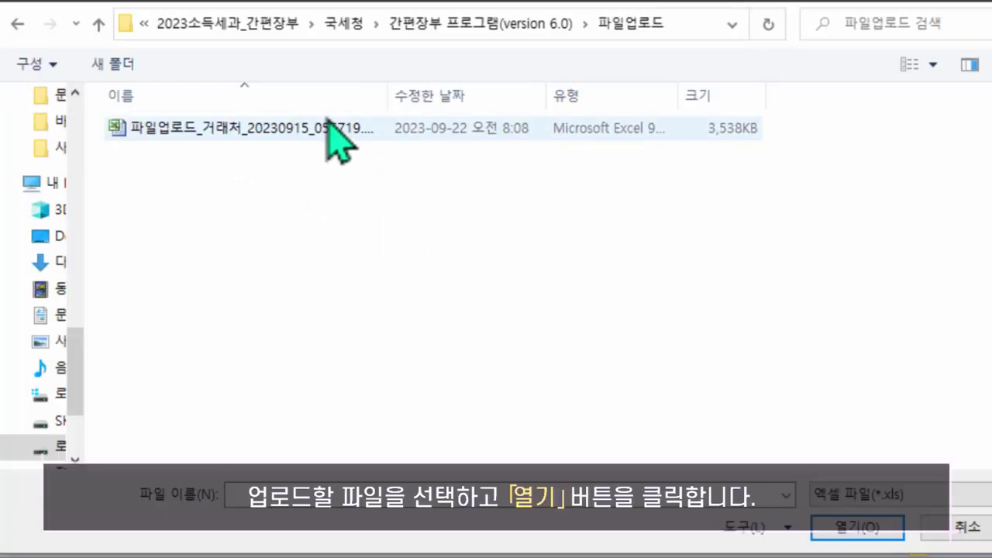
{"action": "left_click", "coordinate": [300, 126]}
{"action": "left_click", "coordinate": [864, 533]}
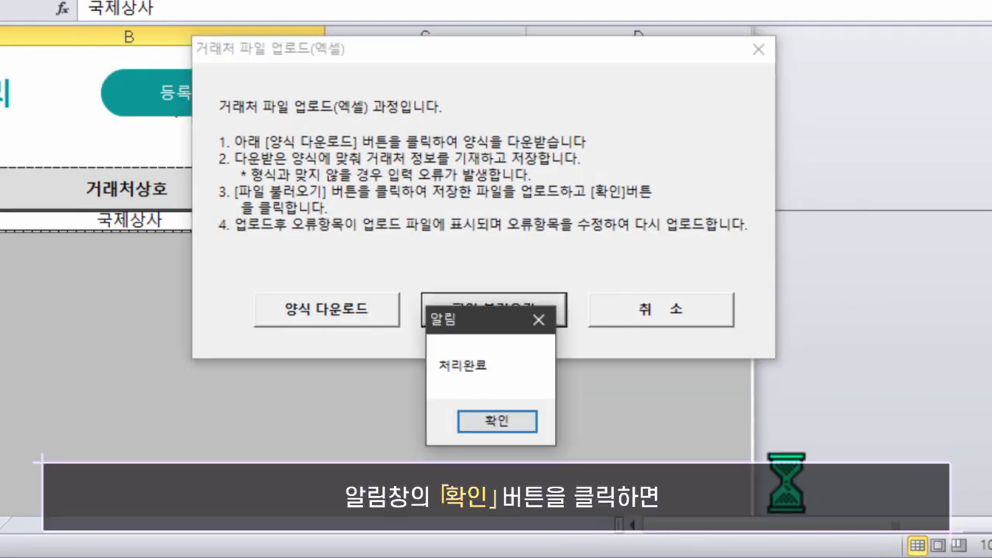
{"action": "left_click", "coordinate": [497, 422]}
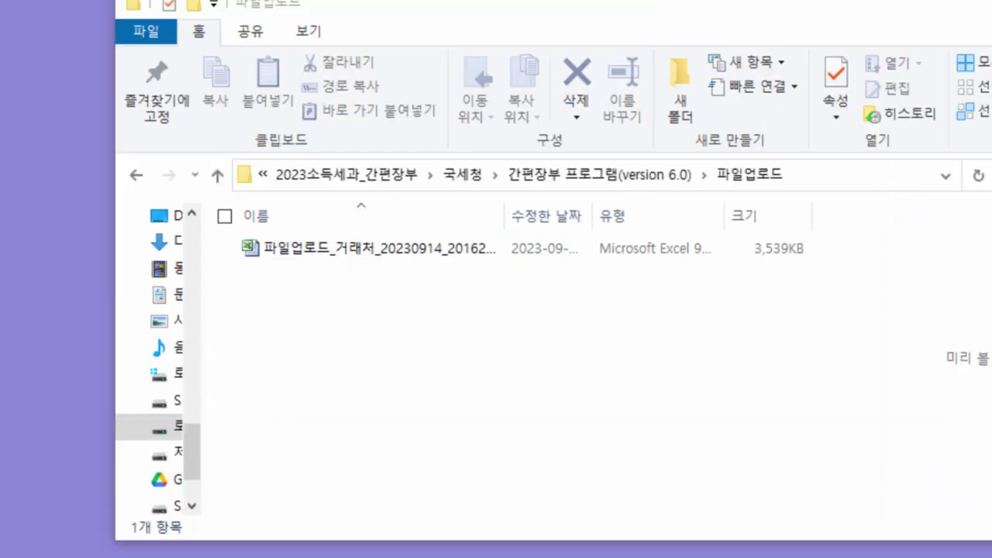
{"action": "double_click", "coordinate": [419, 250]}
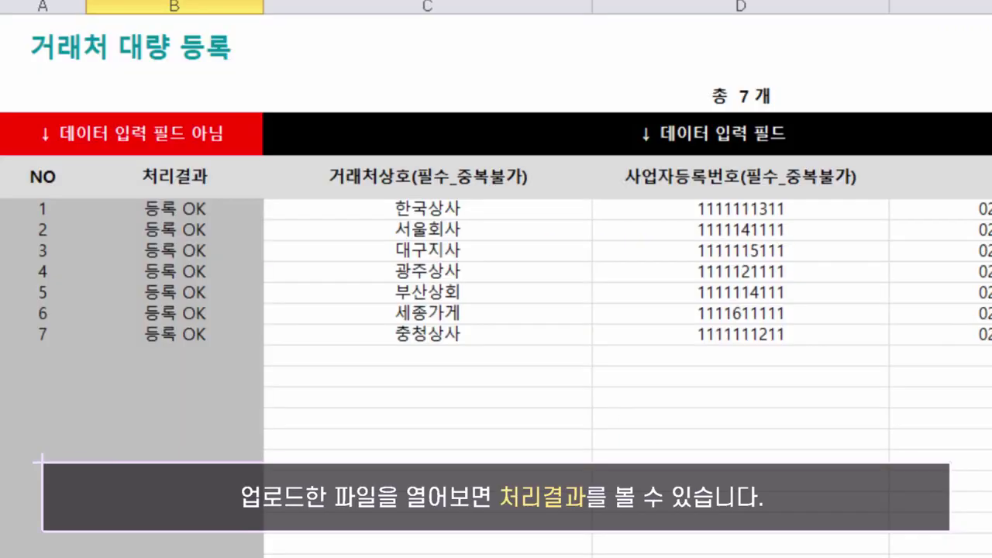
{"action": "left_click", "coordinate": [186, 208]}
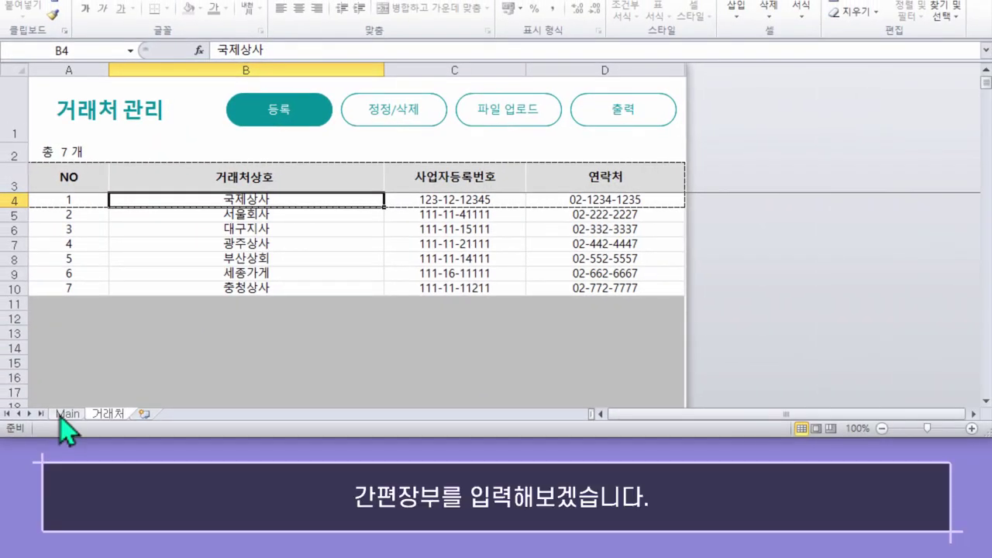
Return to the Main sheet and open the 개별 입력 bookkeeping entry form
{"action": "left_click", "coordinate": [62, 416]}
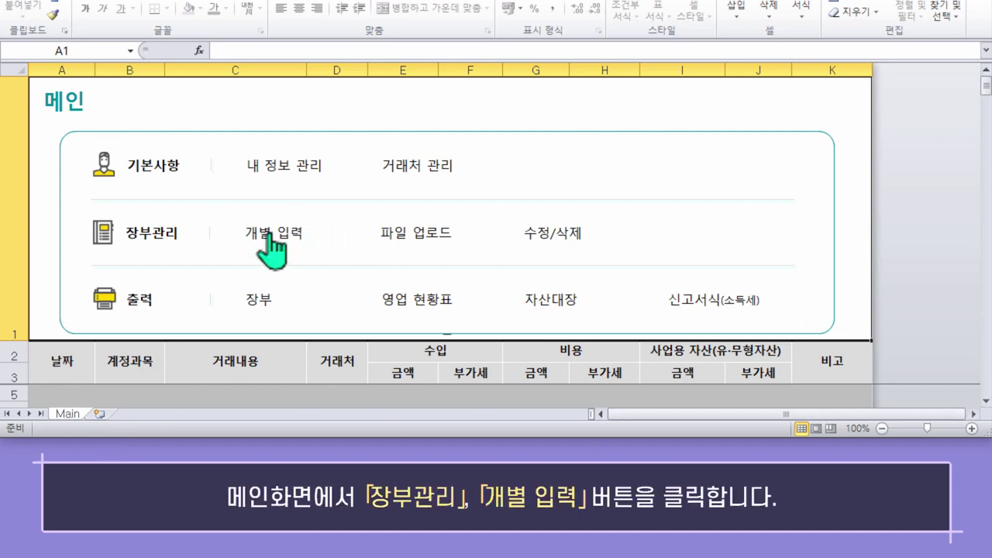
{"action": "left_click", "coordinate": [294, 240]}
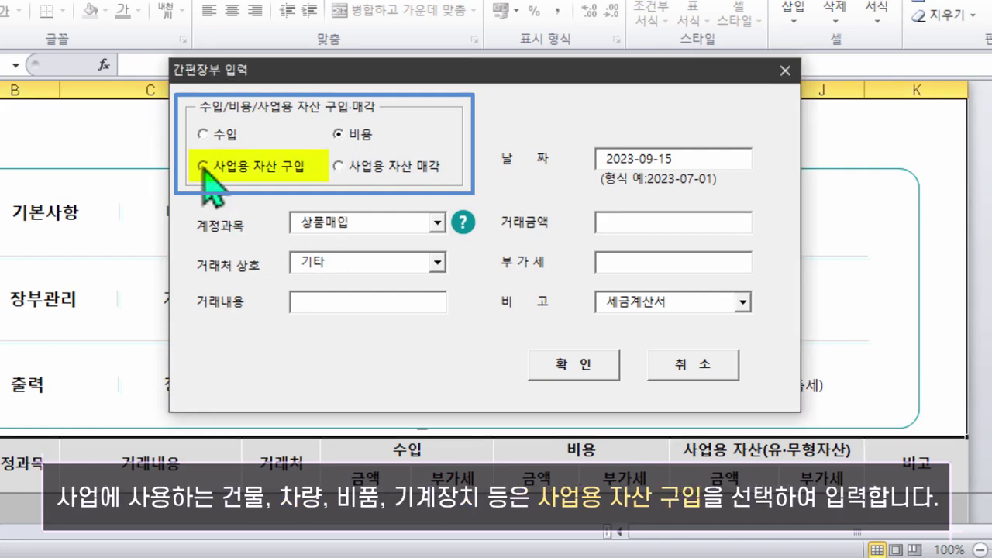
Browse the account lists for 사업용 자산 구입 (건물 및 구축물) and 수입 entries
{"action": "left_click", "coordinate": [203, 166]}
{"action": "left_click", "coordinate": [438, 223]}
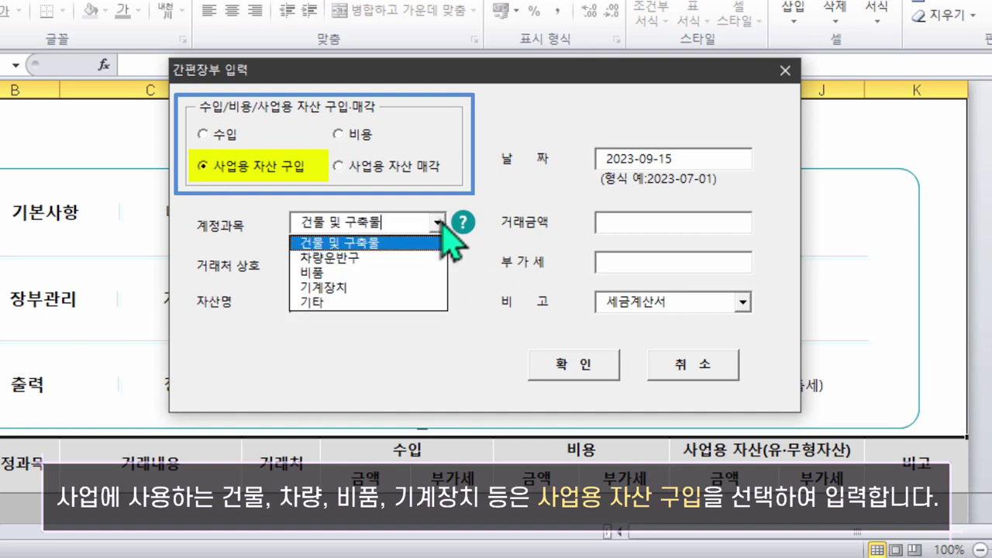
{"action": "left_click", "coordinate": [441, 227]}
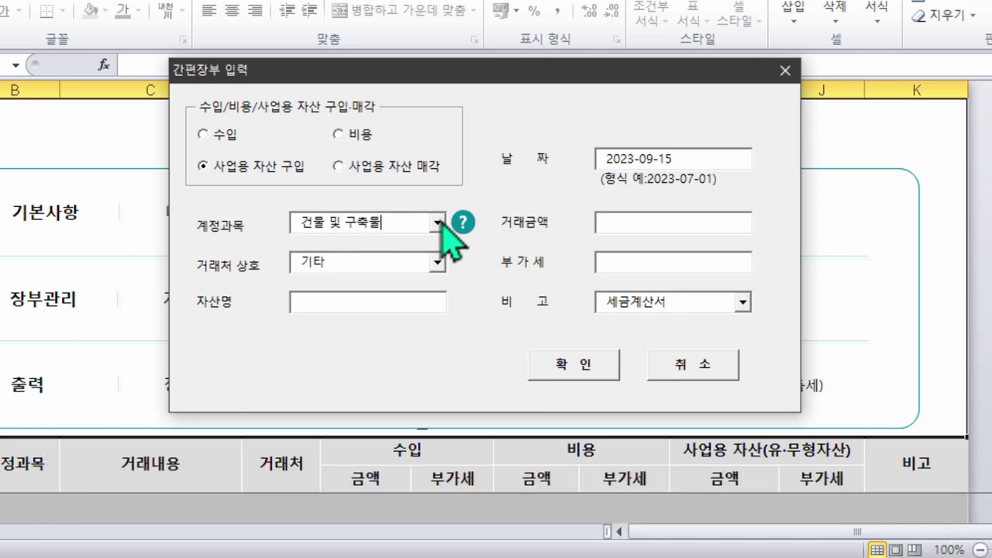
{"action": "left_click", "coordinate": [202, 134]}
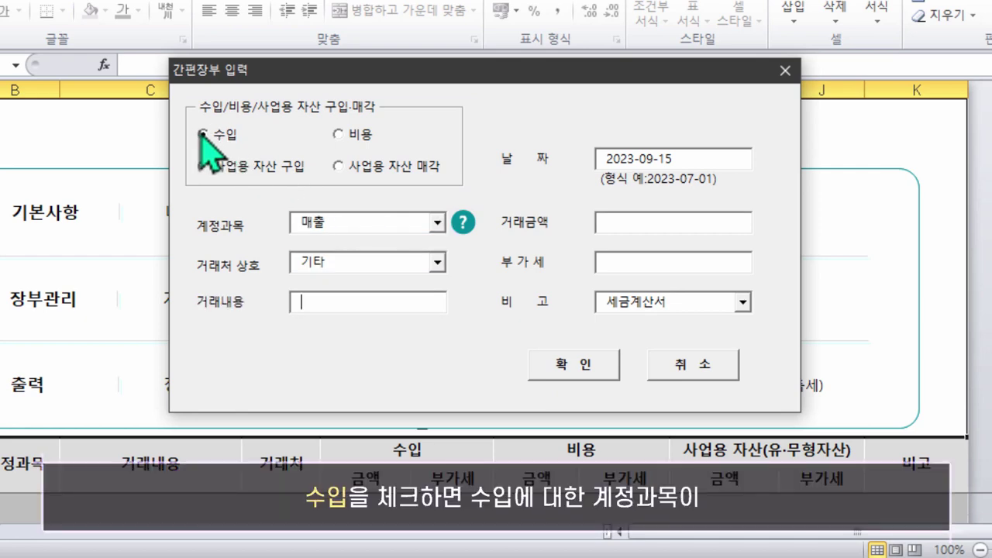
{"action": "left_click", "coordinate": [438, 225]}
{"action": "left_click", "coordinate": [442, 227]}
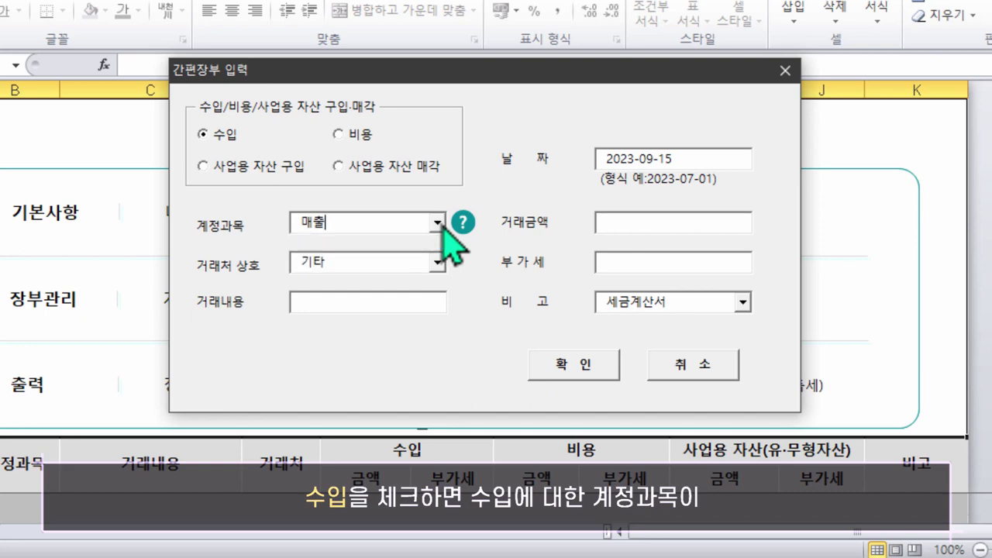
Check the 비용 account list, then set the entry to 수입 and review the 계정과목 help
{"action": "left_click", "coordinate": [339, 134]}
{"action": "left_click", "coordinate": [484, 294]}
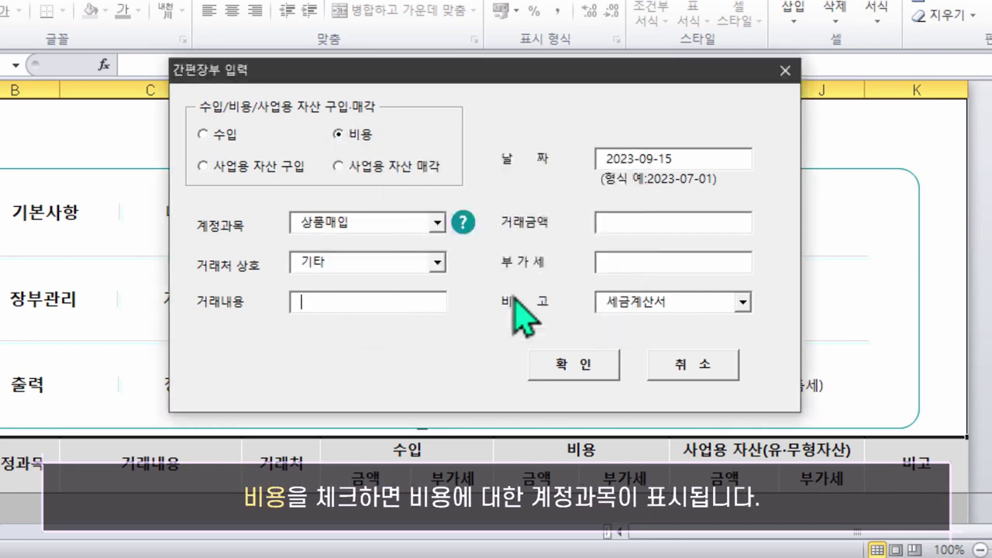
{"action": "left_click", "coordinate": [438, 223]}
{"action": "scroll", "coordinate": [443, 293], "scroll_direction": "down", "scroll_amount": 1}
{"action": "left_click_drag", "start_coordinate": [443, 293], "coordinate": [443, 335]}
{"action": "left_click", "coordinate": [200, 133]}
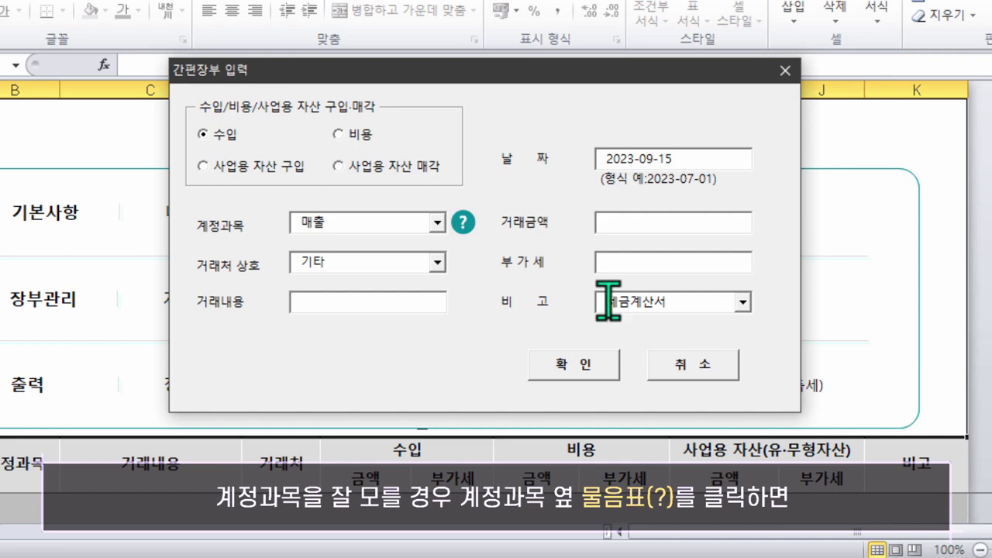
{"action": "left_click", "coordinate": [463, 223]}
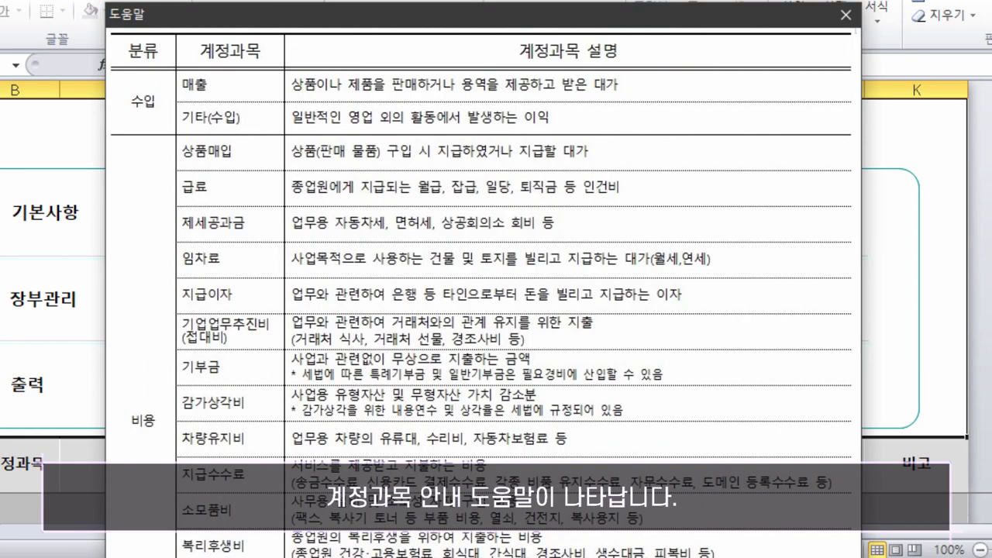
{"action": "left_click", "coordinate": [846, 17]}
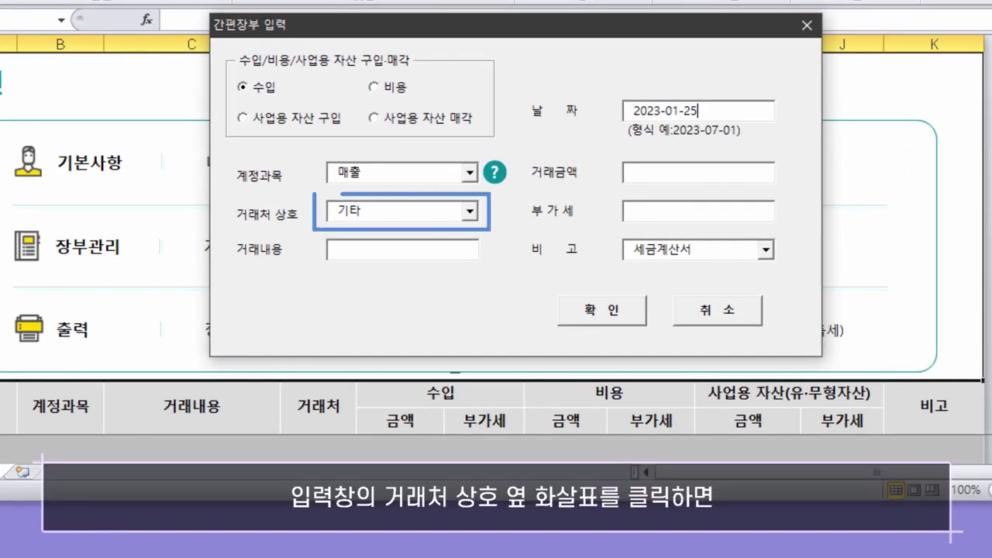
Enter trading partner 국제상사, description 1월 임대료 and amount 2,000,000
{"action": "left_click", "coordinate": [469, 211]}
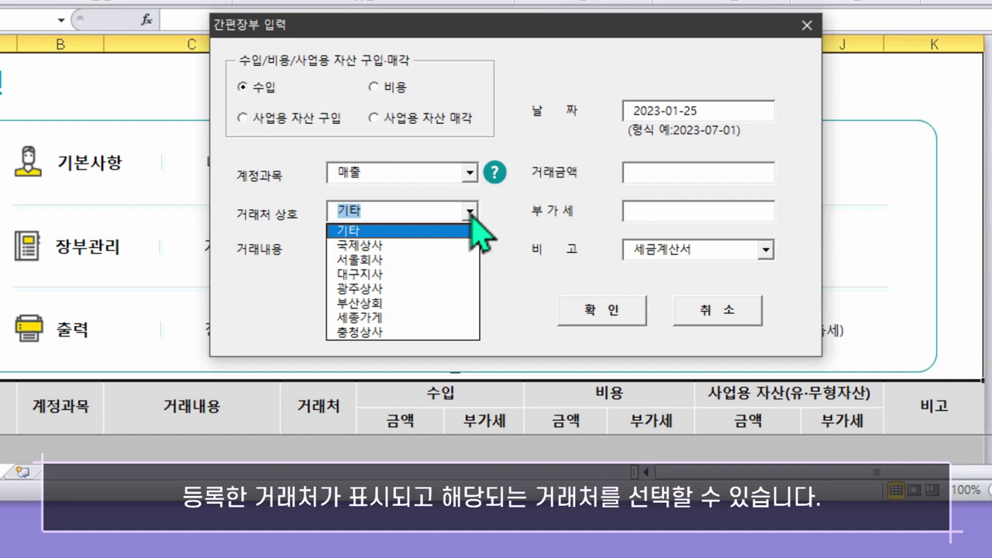
{"action": "left_click", "coordinate": [409, 245]}
{"action": "left_click", "coordinate": [435, 243]}
{"action": "type", "text": "1월 임대료"}
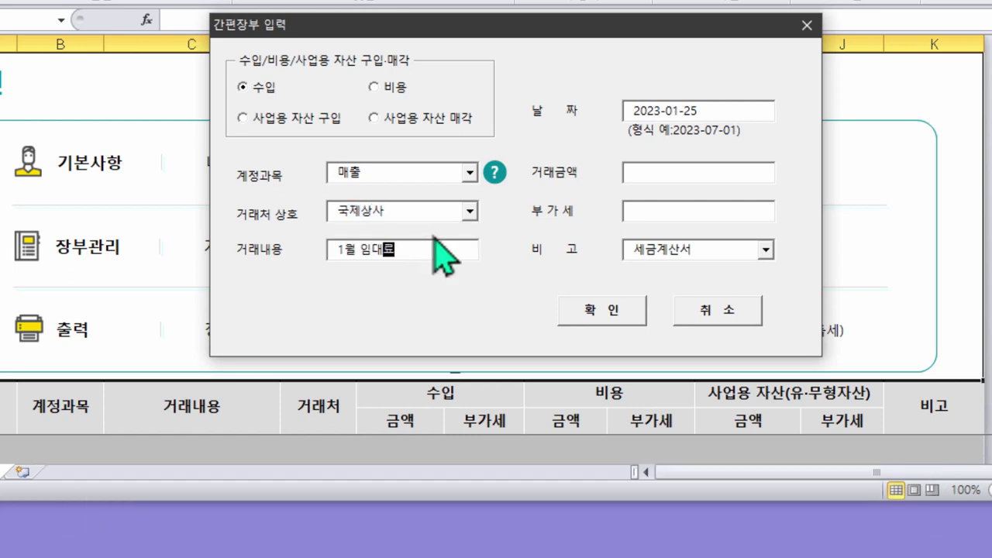
{"action": "left_click", "coordinate": [656, 173]}
{"action": "type", "text": "2000000"}
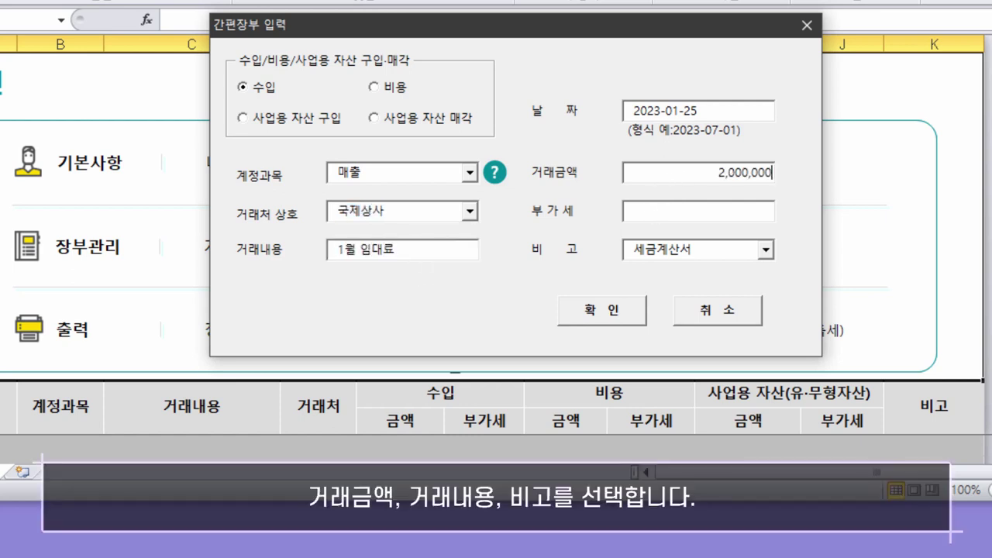
Set the evidence type to 세금계산서 and edit the VAT amount field
{"action": "left_click", "coordinate": [765, 250]}
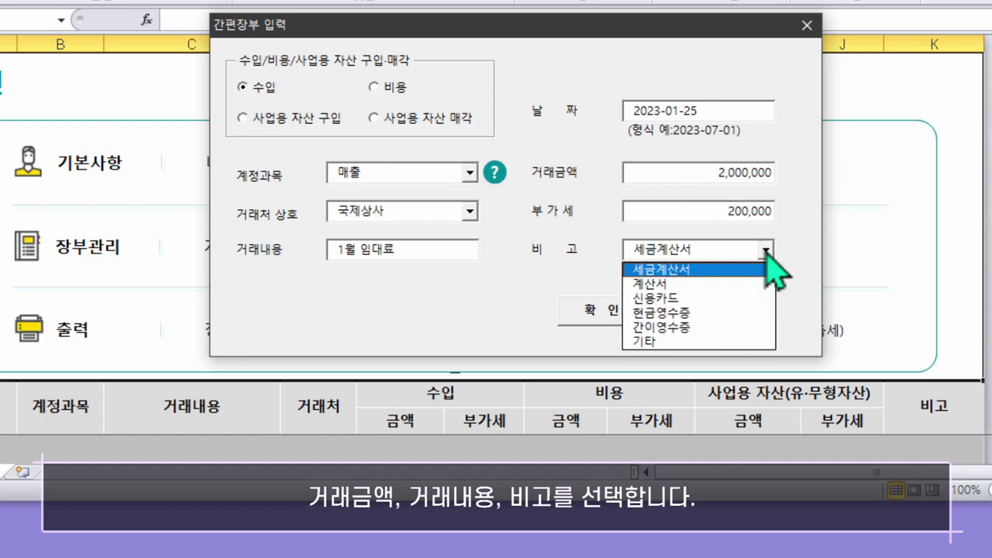
{"action": "left_click", "coordinate": [722, 285]}
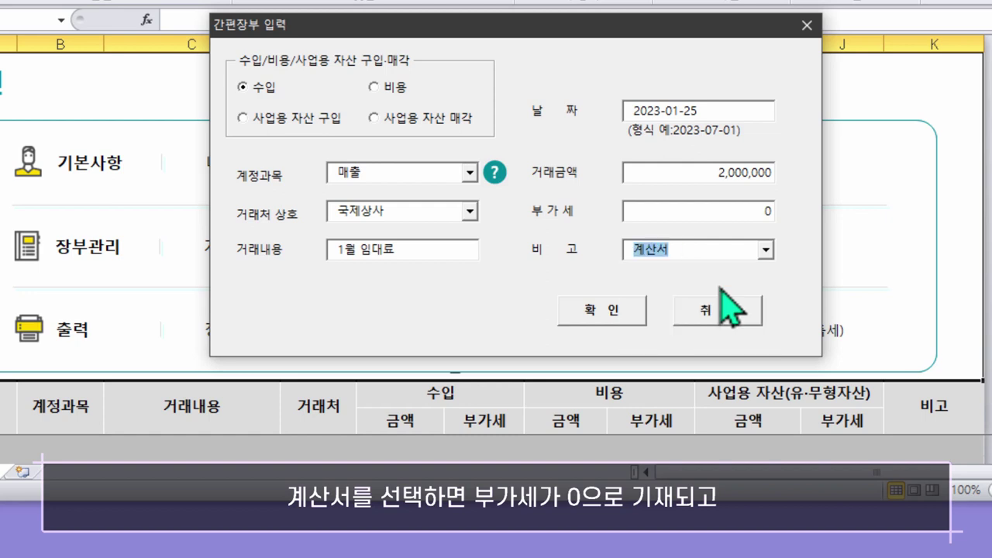
{"action": "left_click", "coordinate": [766, 249]}
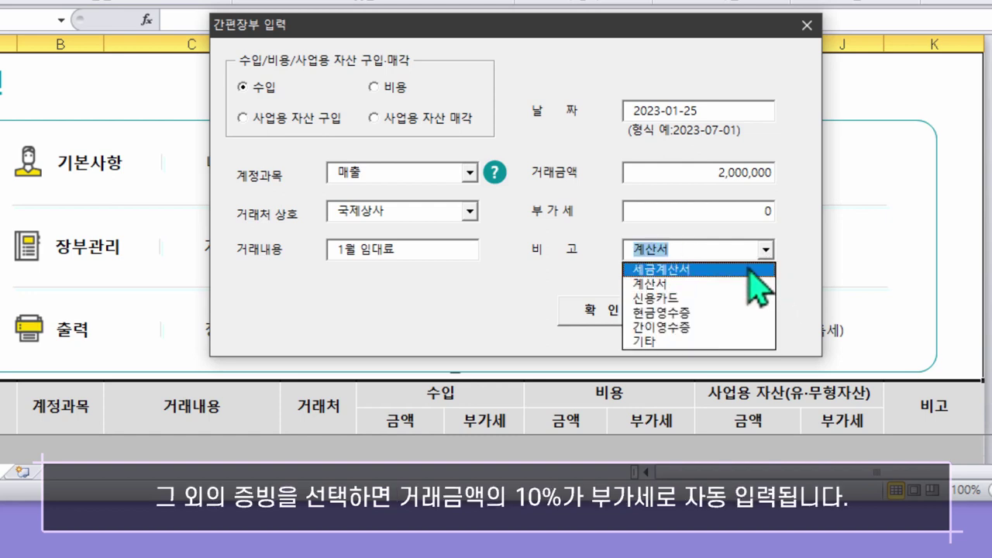
{"action": "left_click", "coordinate": [748, 269]}
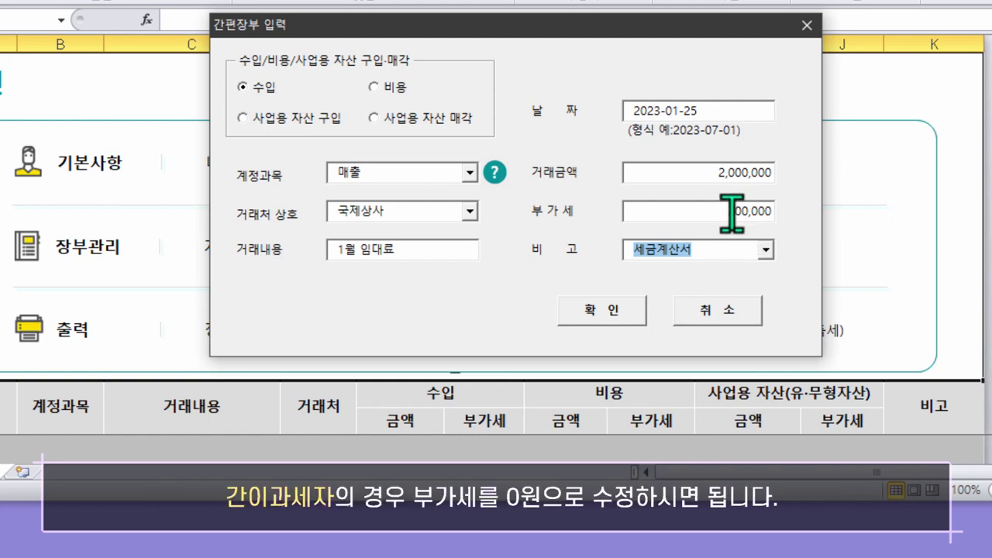
{"action": "double_click", "coordinate": [730, 210]}
{"action": "type", "text": "0"}
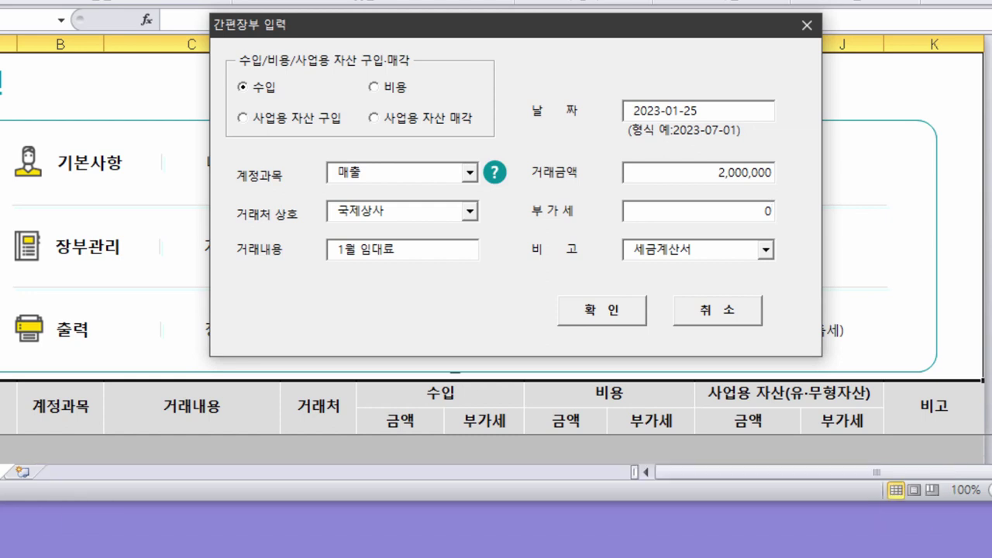
{"action": "key", "text": "Tab"}
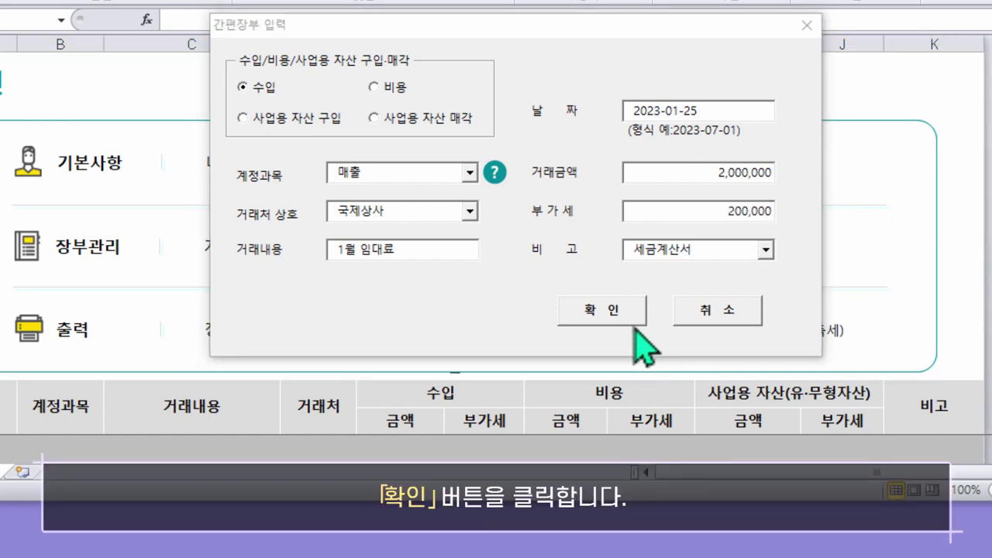
Add the entry to the ledger and close the entry form
{"action": "left_click", "coordinate": [618, 313]}
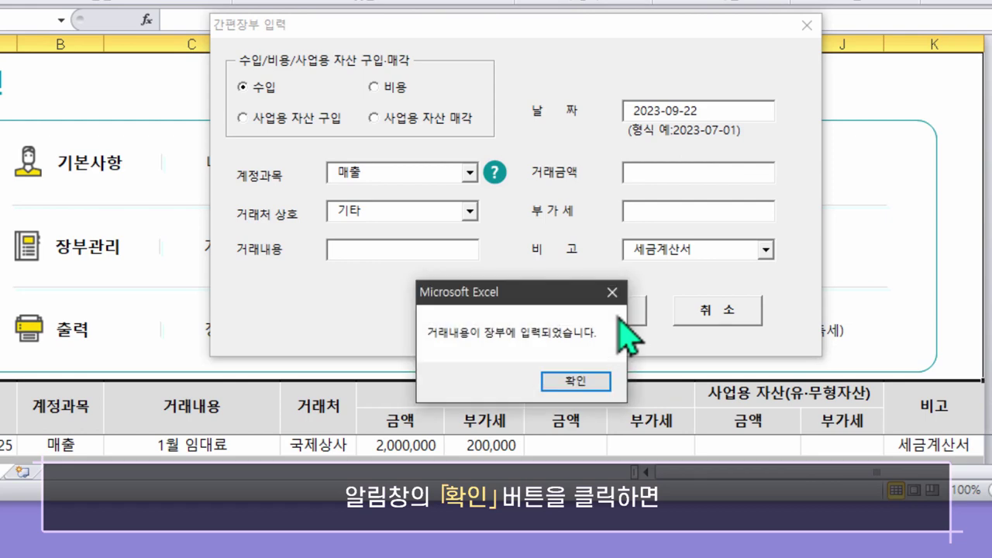
{"action": "left_click", "coordinate": [598, 381]}
{"action": "left_click", "coordinate": [725, 319]}
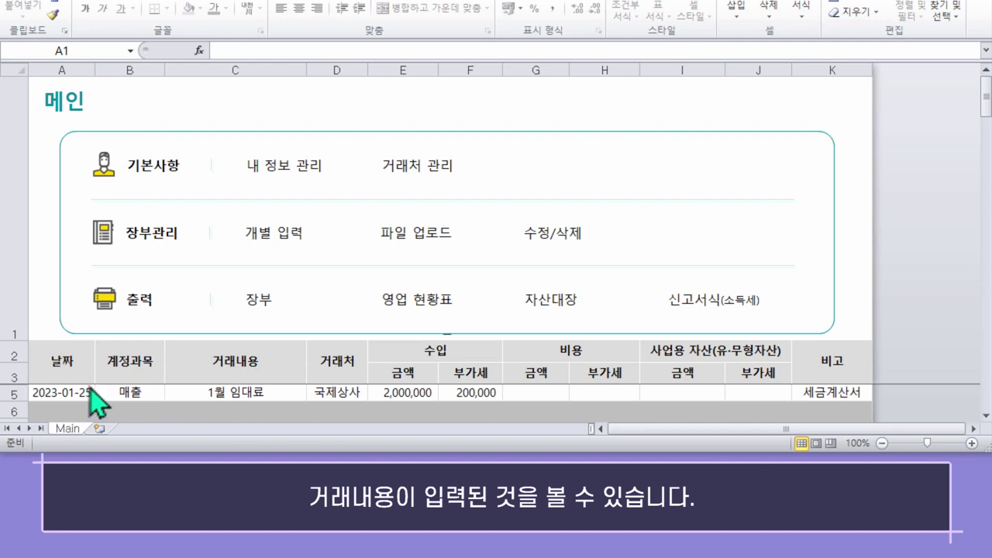
Generate the ledger upload template via 양식 다운로드 and open 파일업로드_장부
{"action": "left_click", "coordinate": [215, 392]}
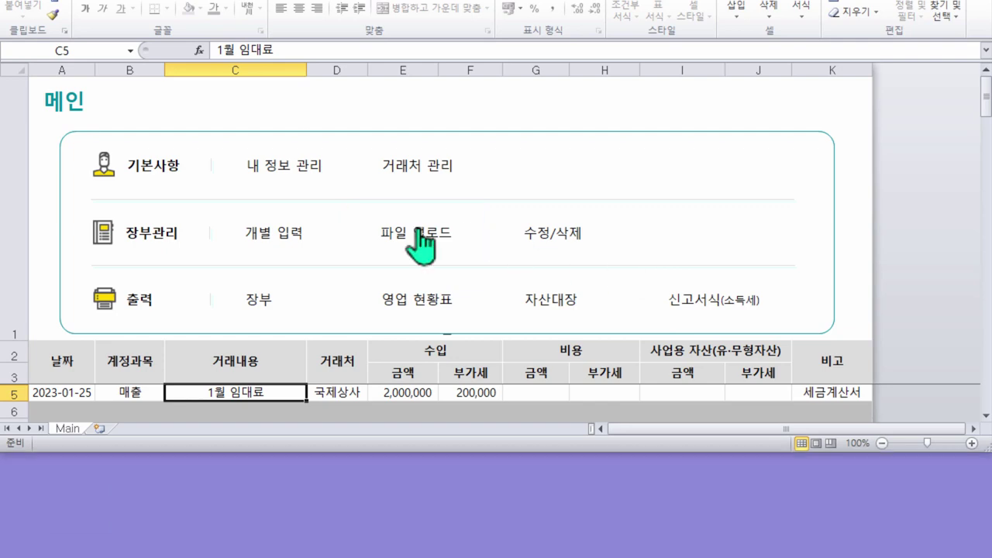
{"action": "left_click", "coordinate": [416, 236]}
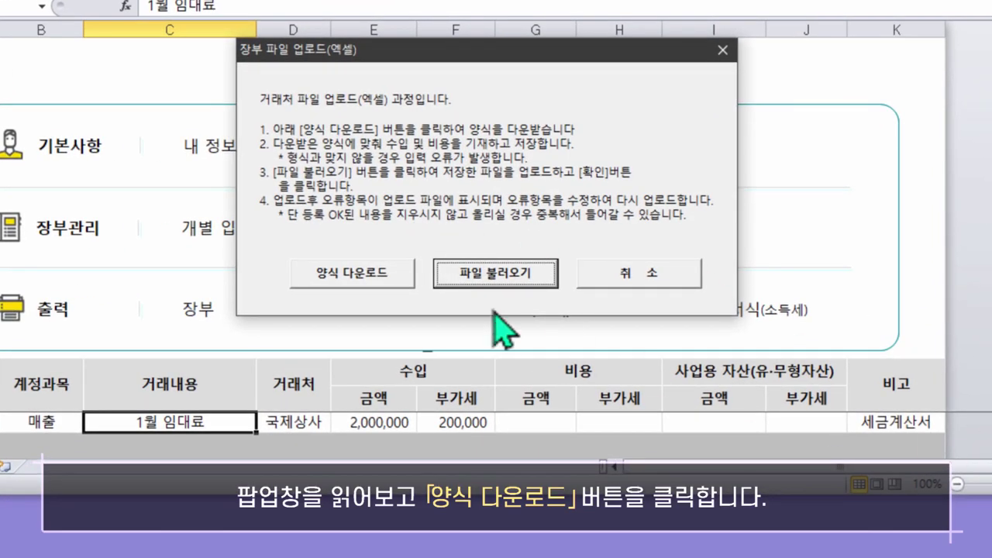
{"action": "left_click", "coordinate": [397, 279]}
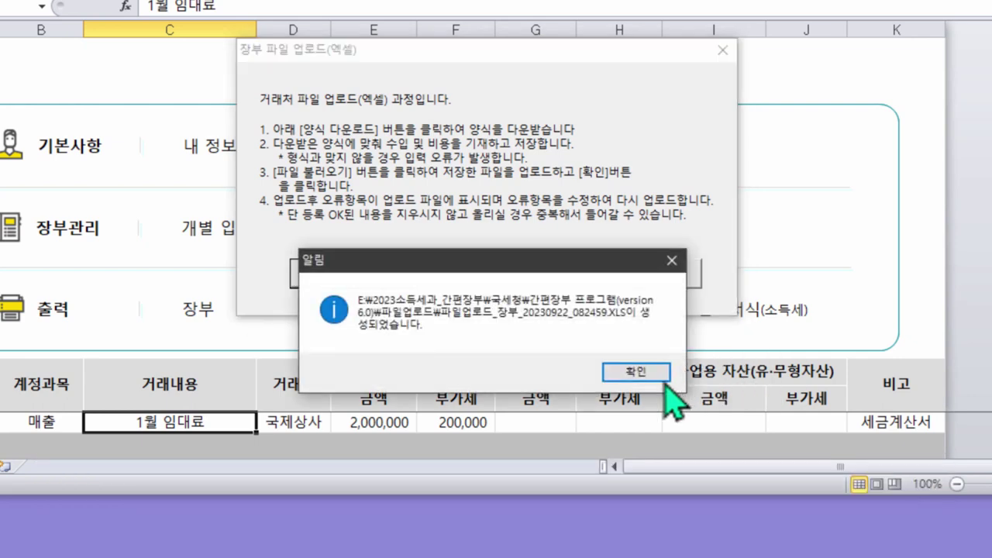
{"action": "left_click", "coordinate": [634, 371]}
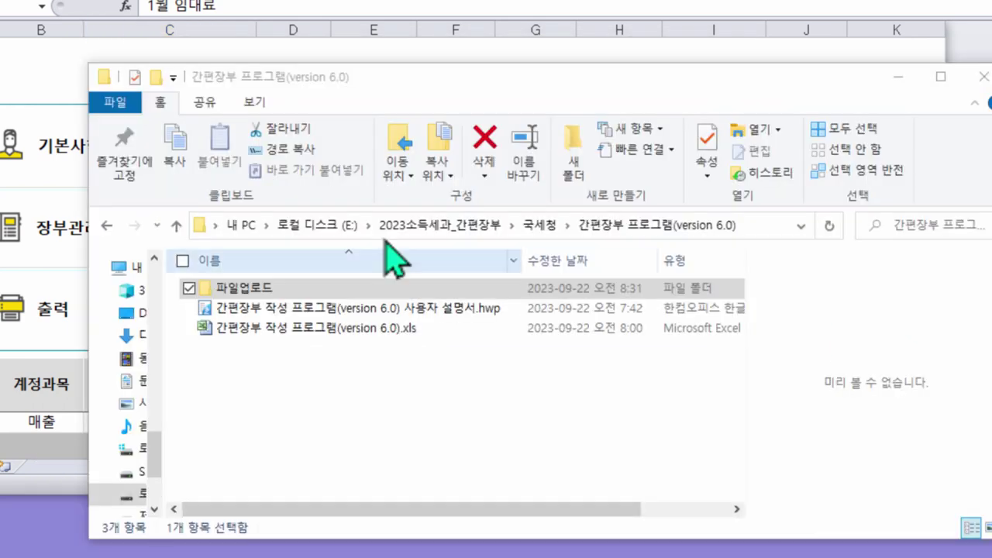
{"action": "double_click", "coordinate": [259, 294]}
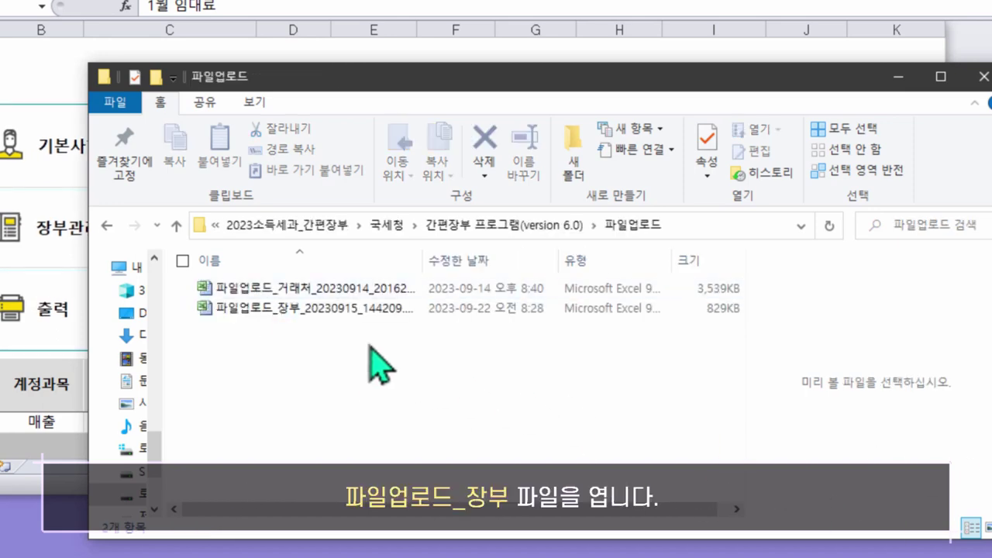
{"action": "left_click", "coordinate": [350, 310]}
Fill the template's first row with date 2023-01-05 and major account 수입
{"action": "left_click", "coordinate": [198, 208]}
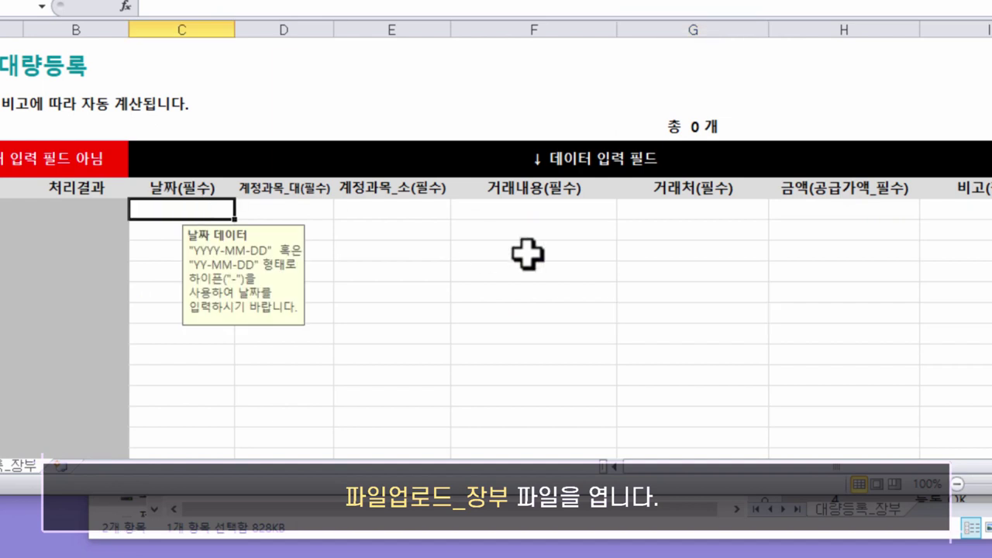
{"action": "type", "text": "2023-01-05"}
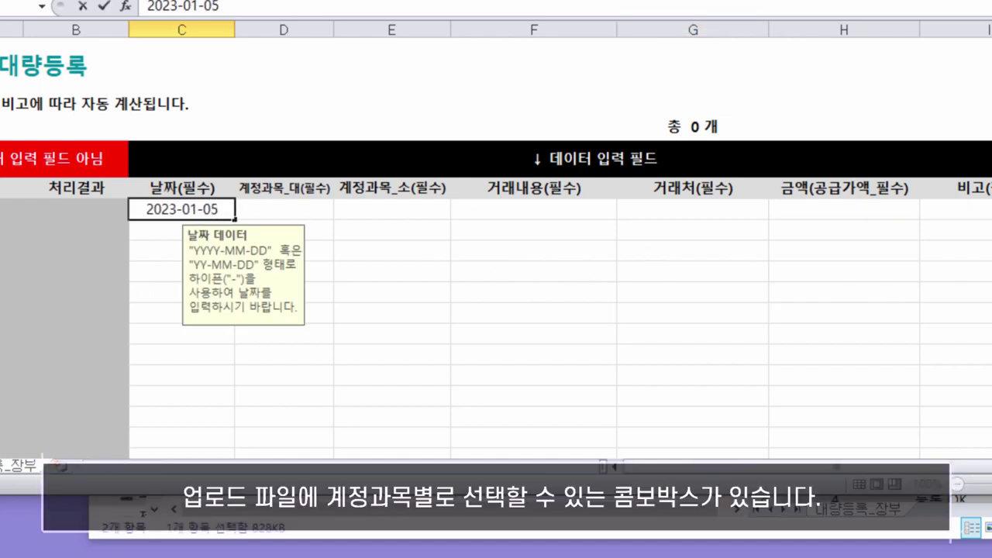
{"action": "left_click", "coordinate": [325, 210]}
{"action": "left_click", "coordinate": [341, 211]}
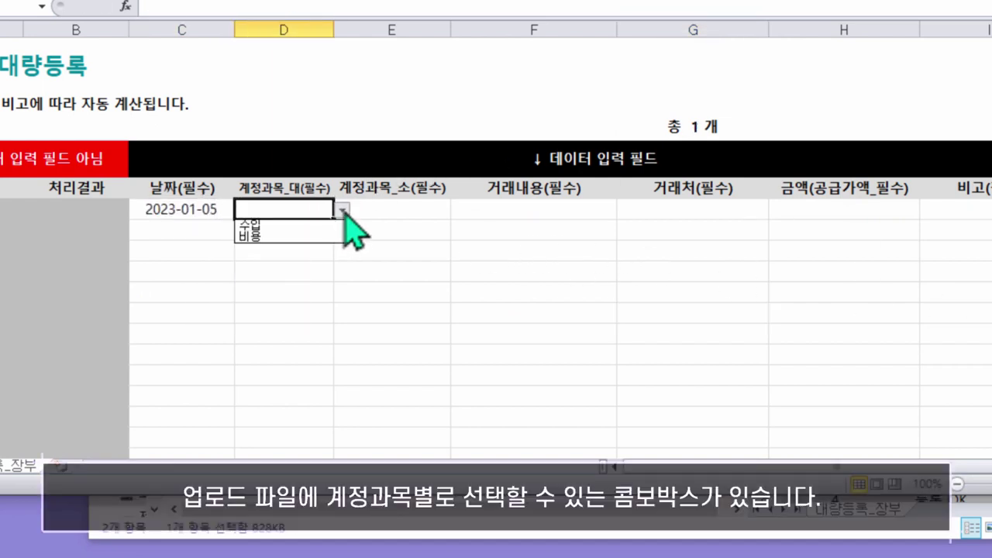
{"action": "left_click", "coordinate": [268, 222]}
Set the minor account to 매출 and save the template in its current format
{"action": "left_click", "coordinate": [410, 211]}
{"action": "left_click", "coordinate": [459, 210]}
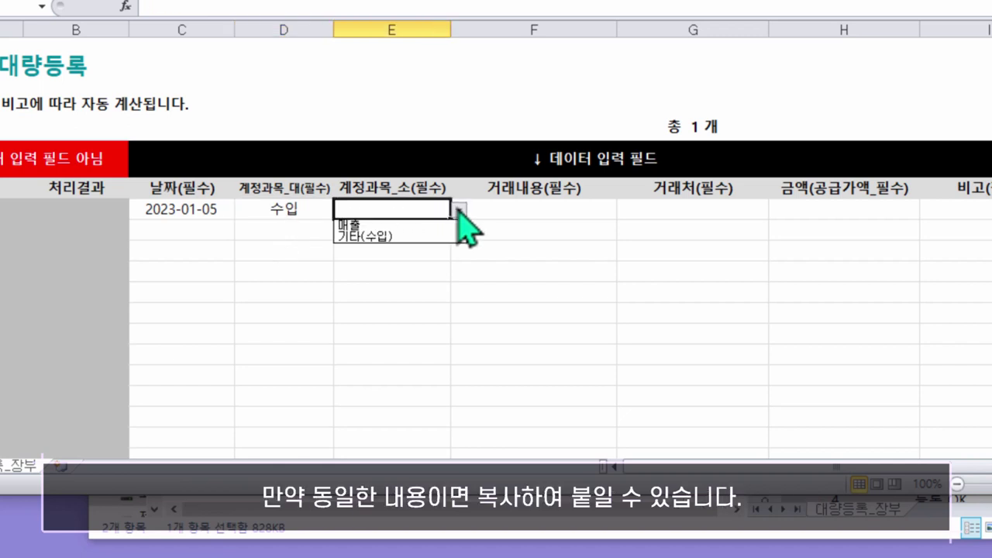
{"action": "left_click", "coordinate": [418, 226]}
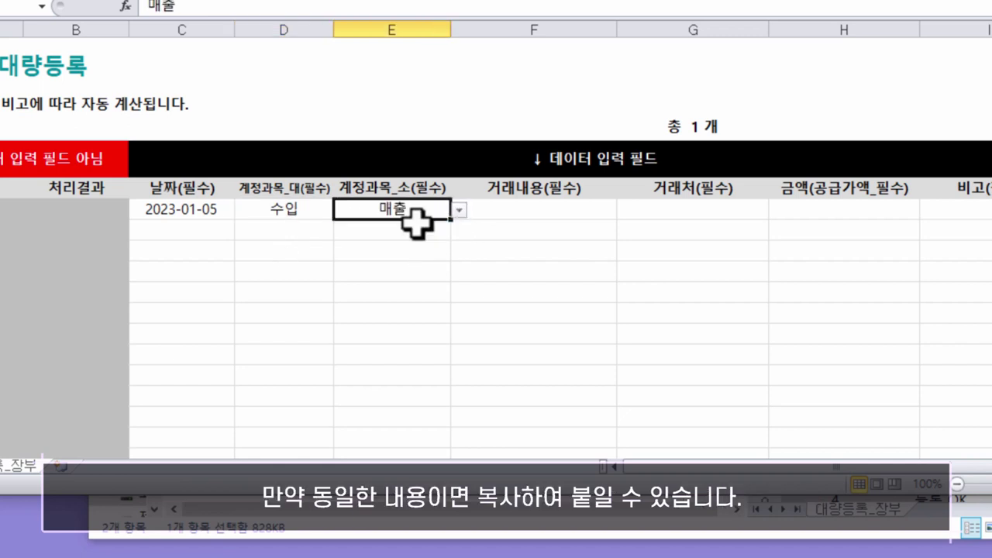
{"action": "key", "text": "Tab"}
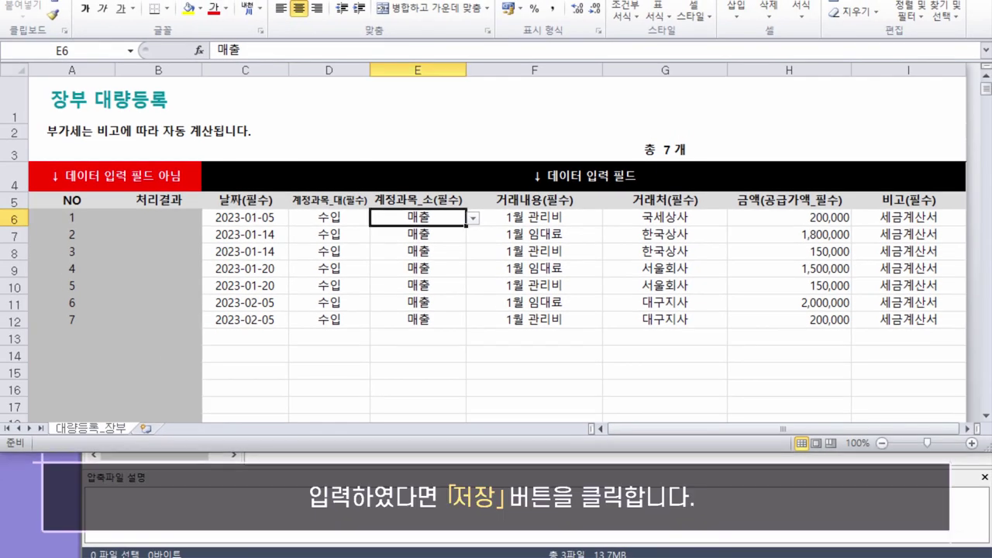
{"action": "key", "text": "ctrl+s"}
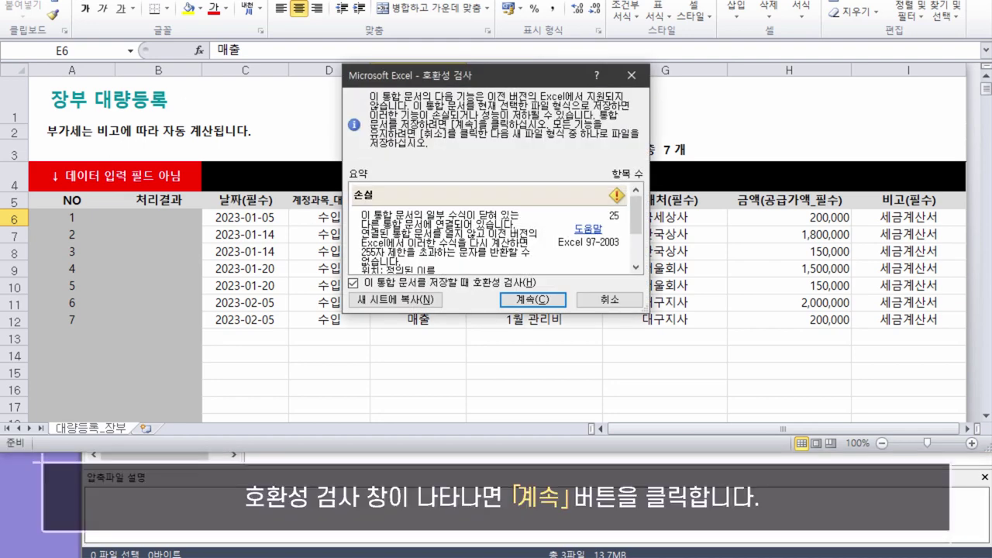
{"action": "left_click", "coordinate": [541, 301]}
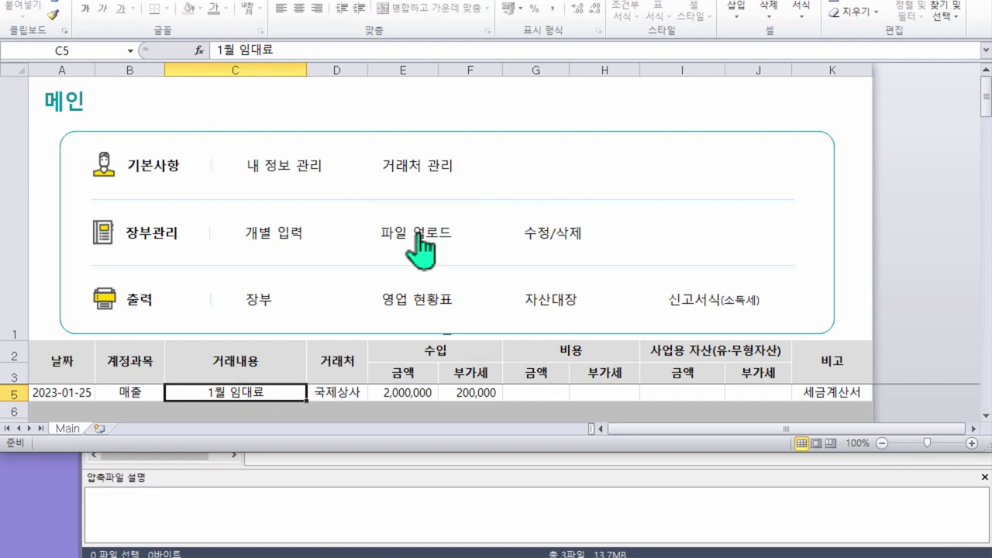
Import 파일업로드_장부_20230915_144209.XLS into the ledger and check the 등록 OK results
{"action": "left_click", "coordinate": [421, 234]}
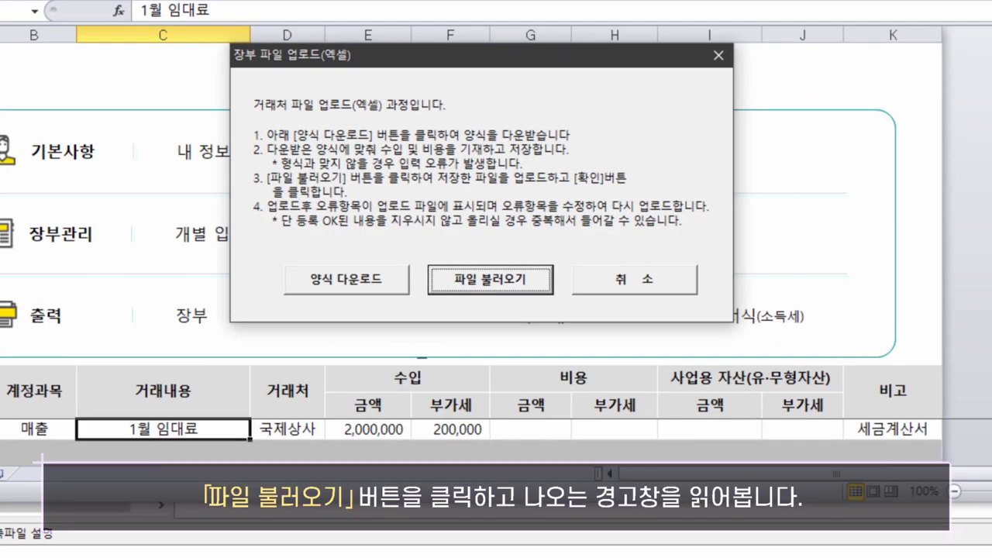
{"action": "left_click", "coordinate": [513, 280]}
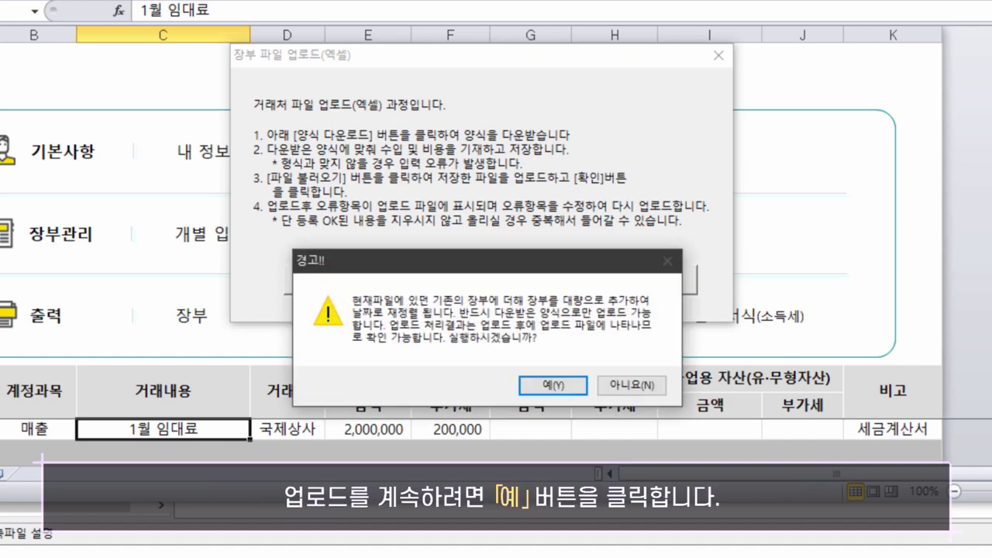
{"action": "left_click", "coordinate": [554, 386]}
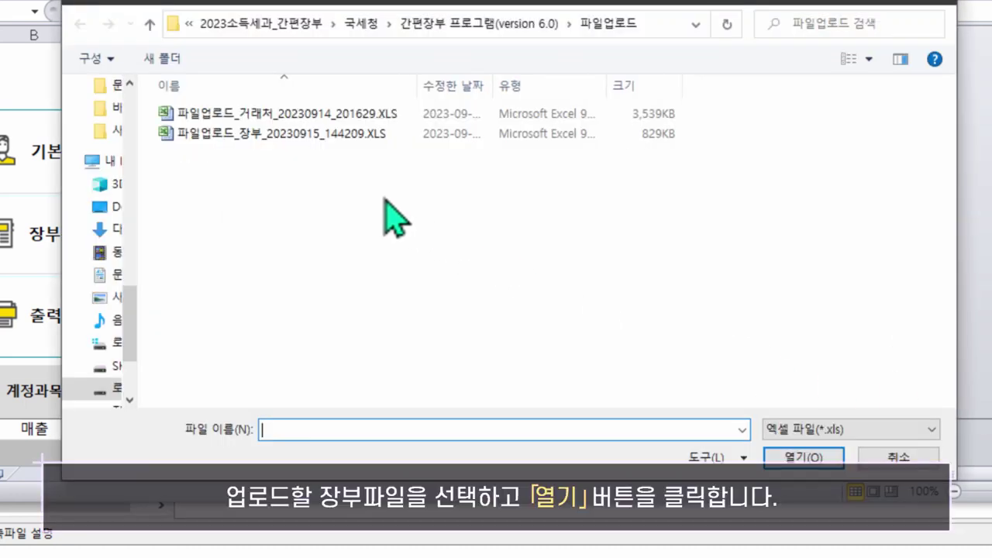
{"action": "left_click", "coordinate": [310, 136]}
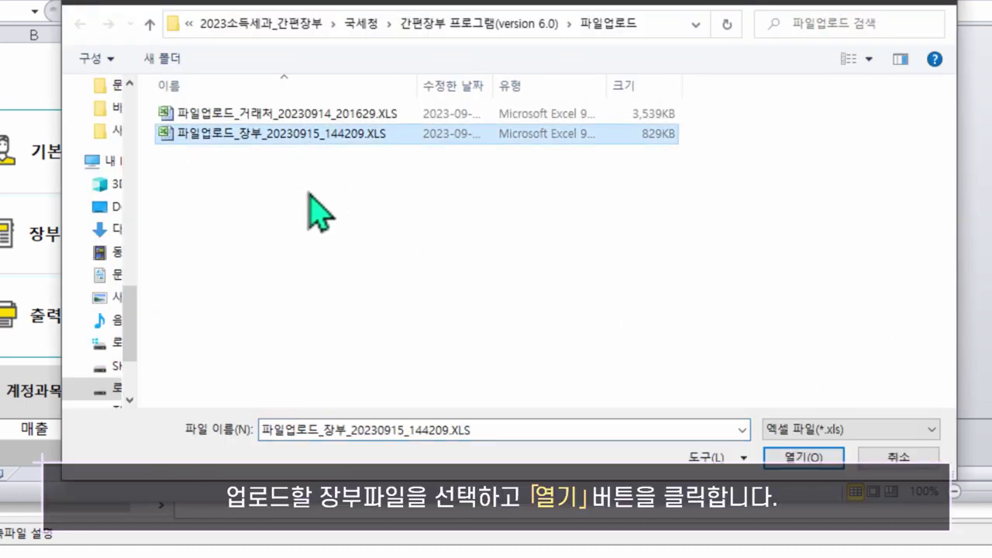
{"action": "left_click", "coordinate": [798, 458]}
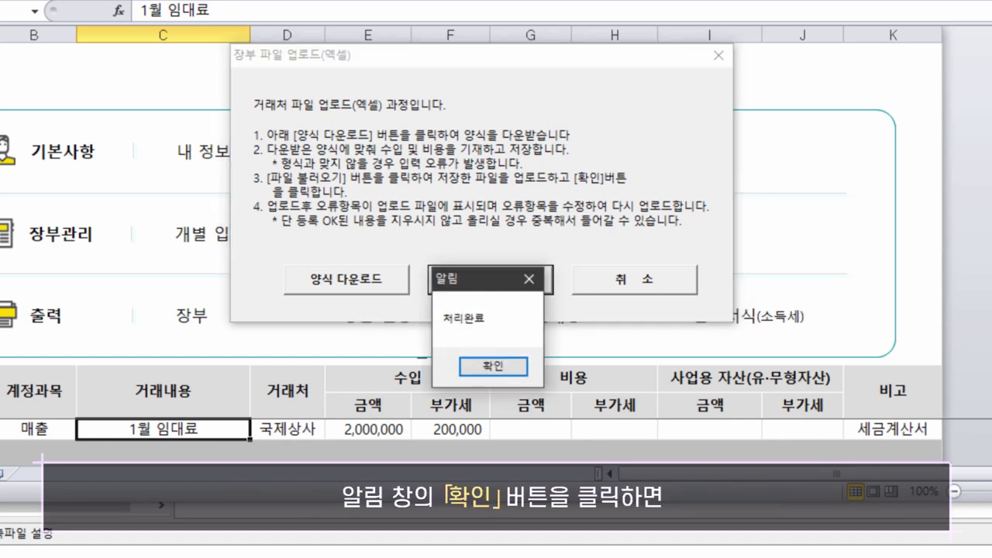
{"action": "left_click", "coordinate": [496, 365]}
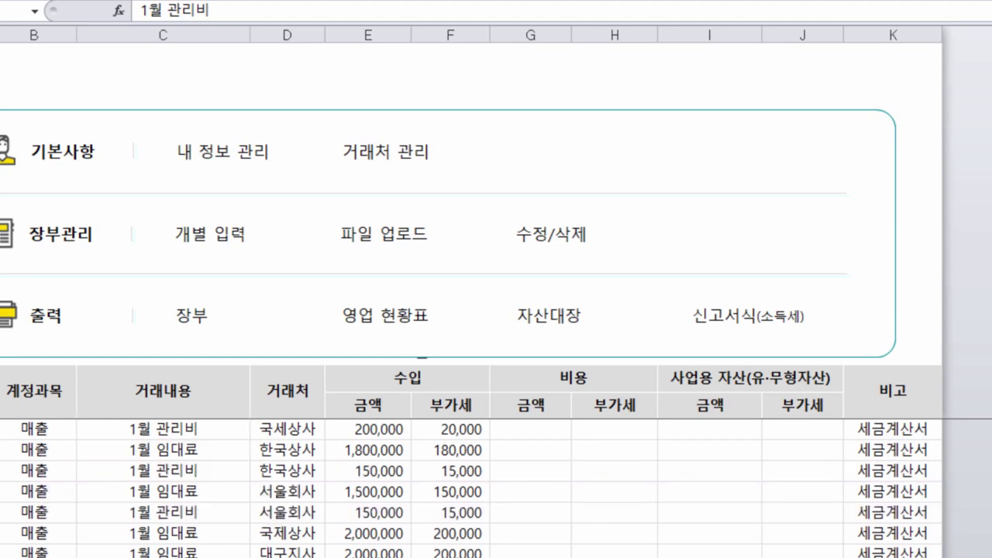
{"action": "key", "text": "alt+Tab"}
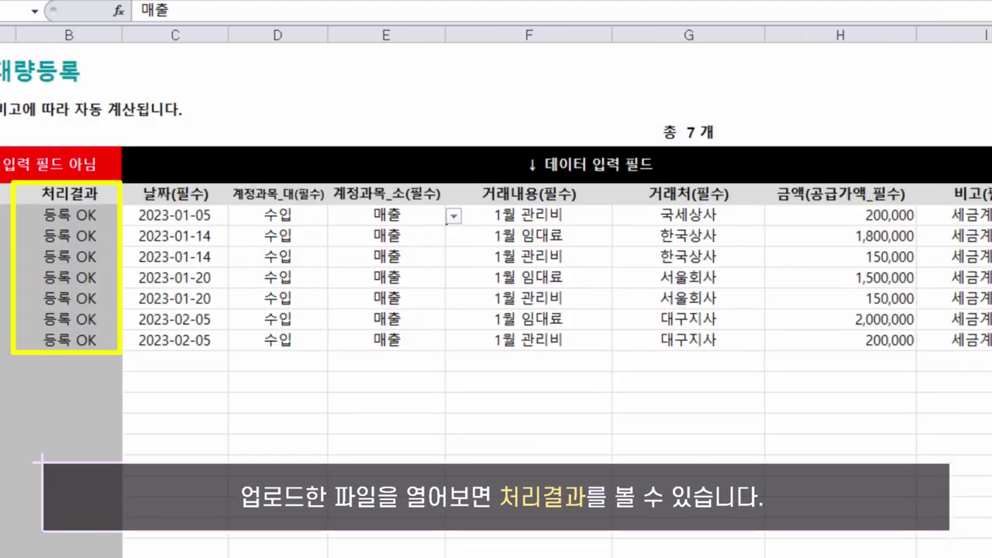
{"action": "left_click", "coordinate": [69, 215]}
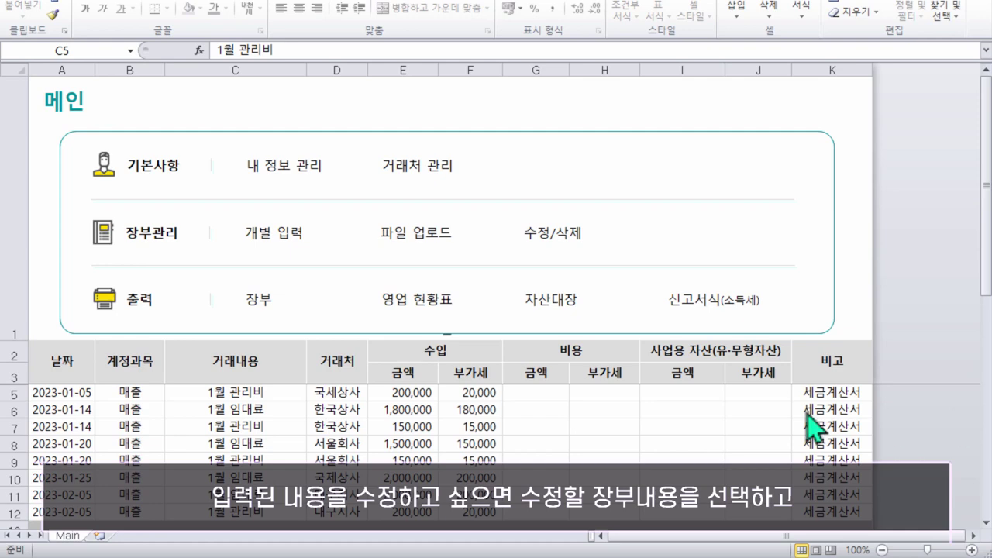
Change the 2023-01-05 1월 관리비 entry amount to 1,000,000 with 100,000 VAT and save
{"action": "left_click", "coordinate": [222, 390]}
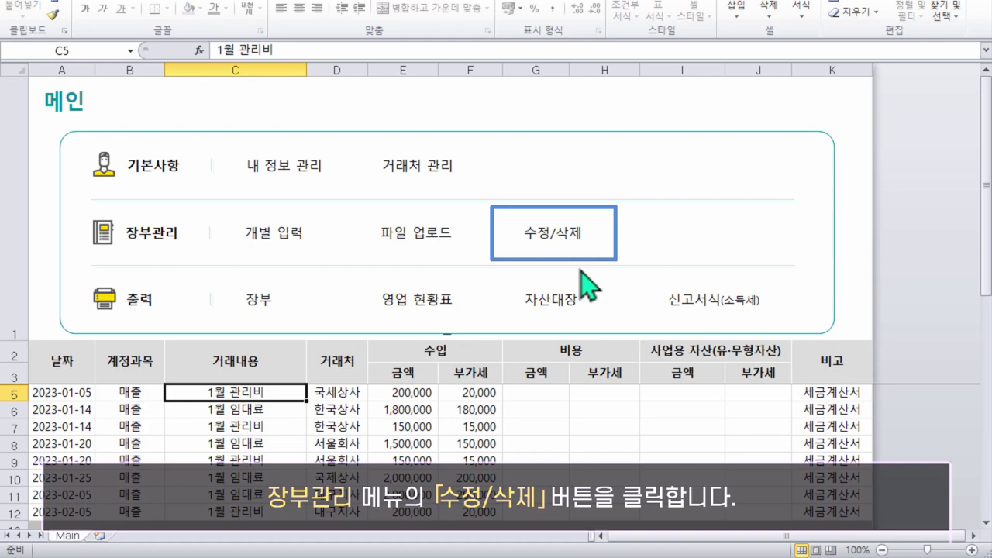
{"action": "left_click", "coordinate": [513, 249]}
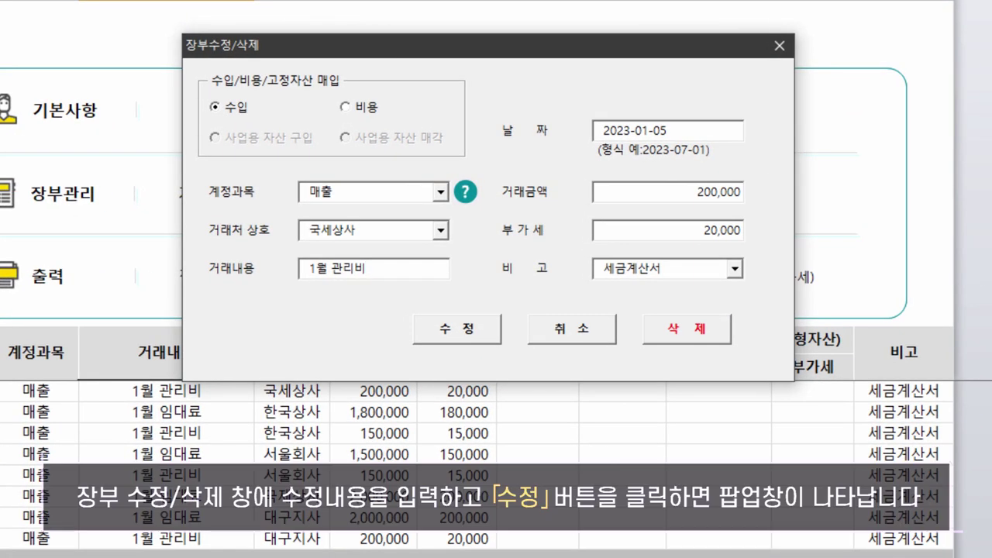
{"action": "double_click", "coordinate": [686, 227]}
{"action": "type", "text": "1,000,000"}
{"action": "double_click", "coordinate": [675, 226]}
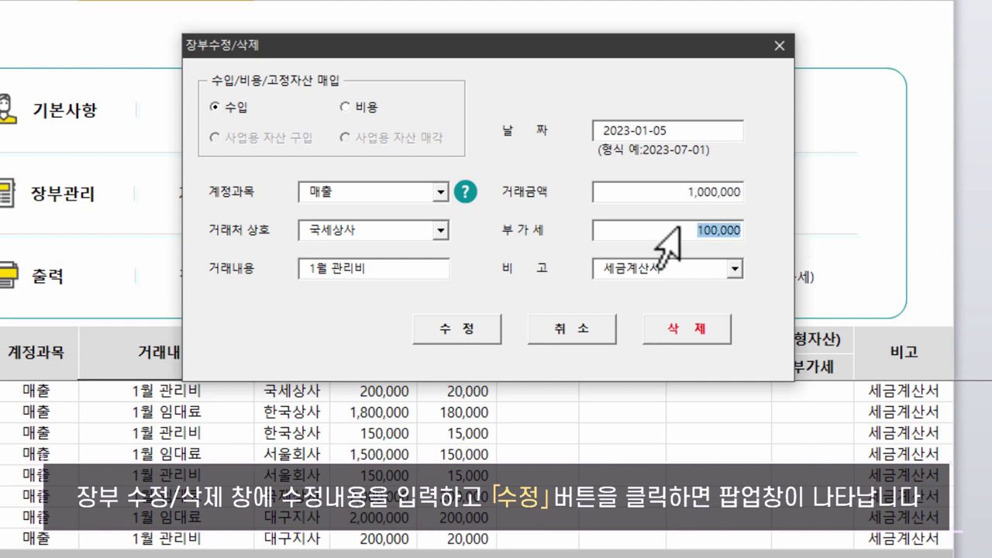
{"action": "left_click", "coordinate": [476, 328]}
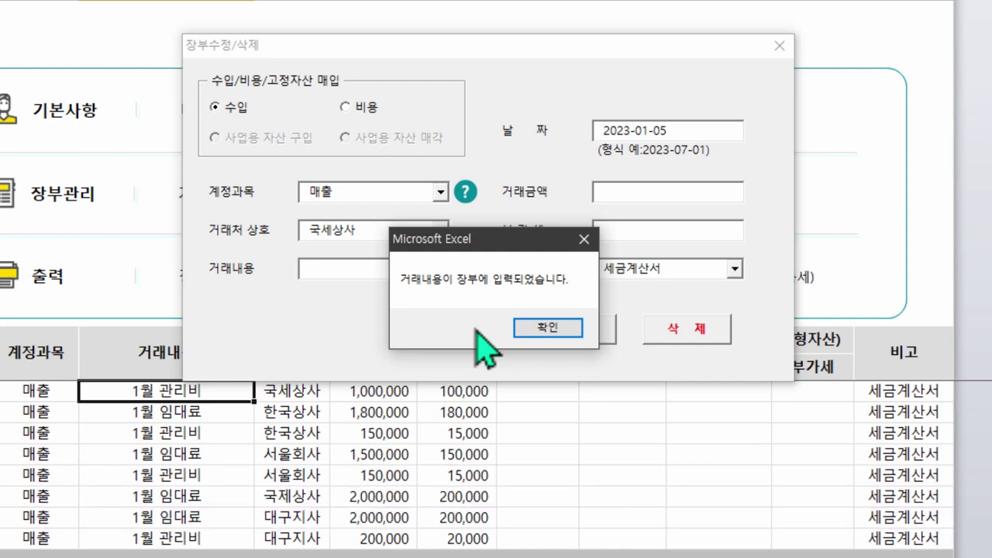
{"action": "left_click", "coordinate": [559, 326]}
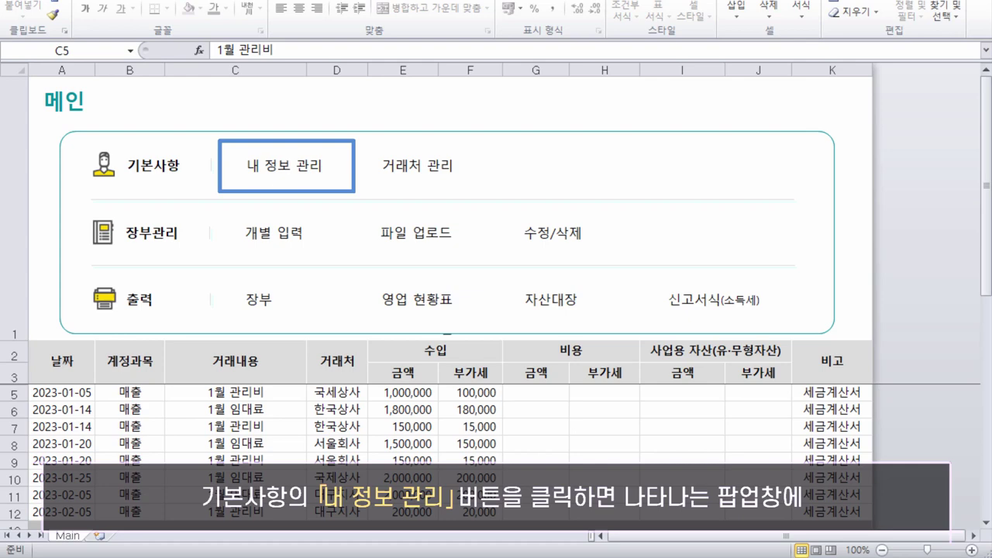
Open the 내자산관리 sheet through 내 정보 관리 > 내 자산 관리
{"action": "left_click", "coordinate": [286, 174]}
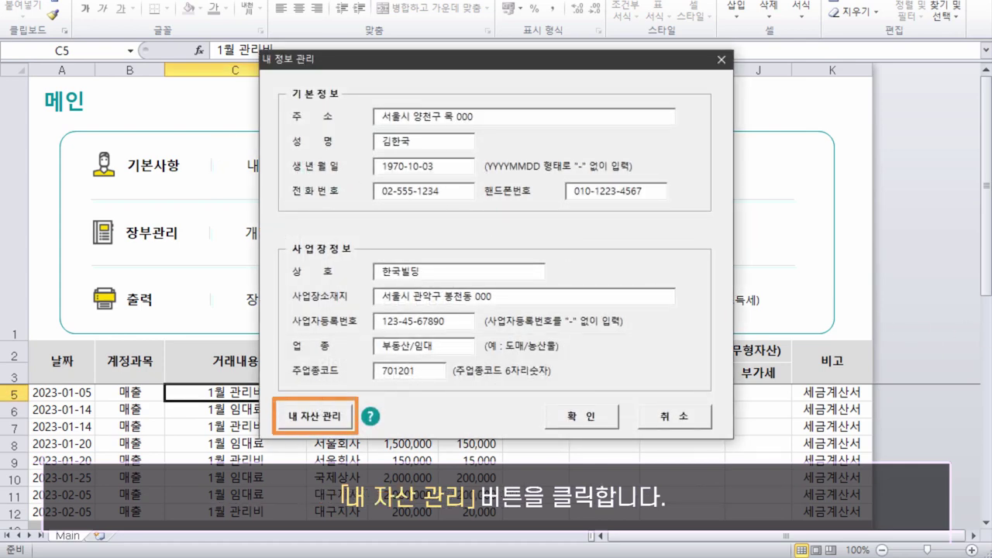
{"action": "left_click", "coordinate": [340, 421]}
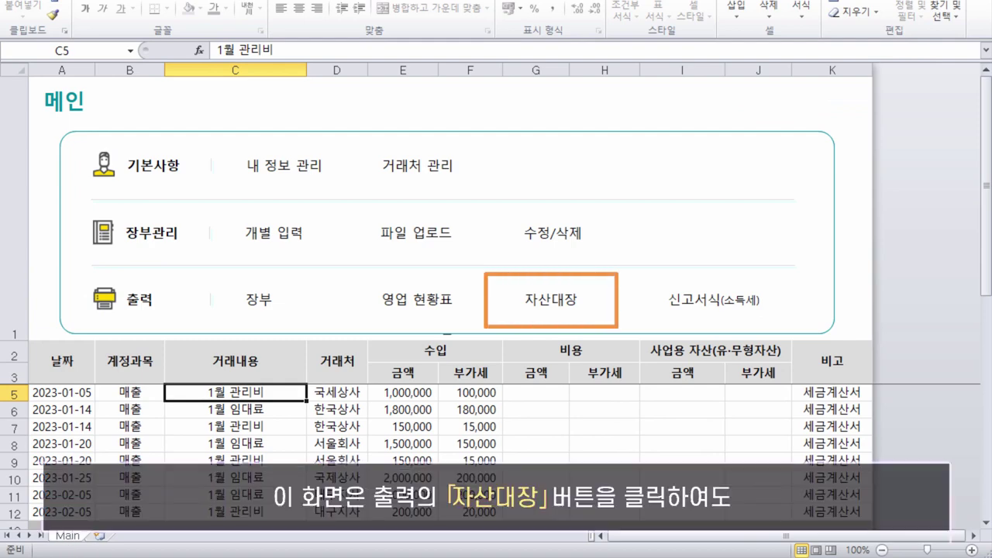
{"action": "left_click", "coordinate": [531, 314]}
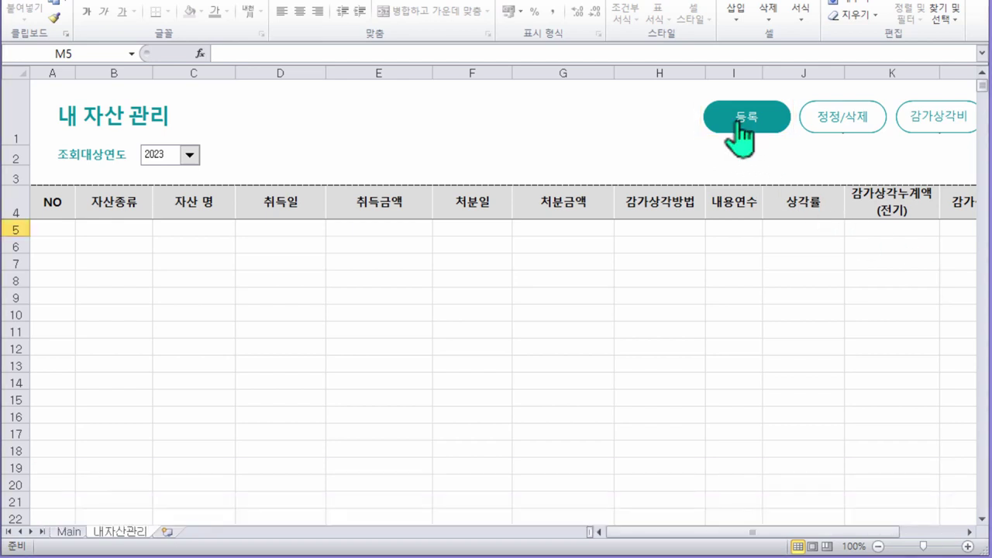
Open the 자산 입력 form and read help on asset type, depreciation method and useful life
{"action": "left_click", "coordinate": [738, 126]}
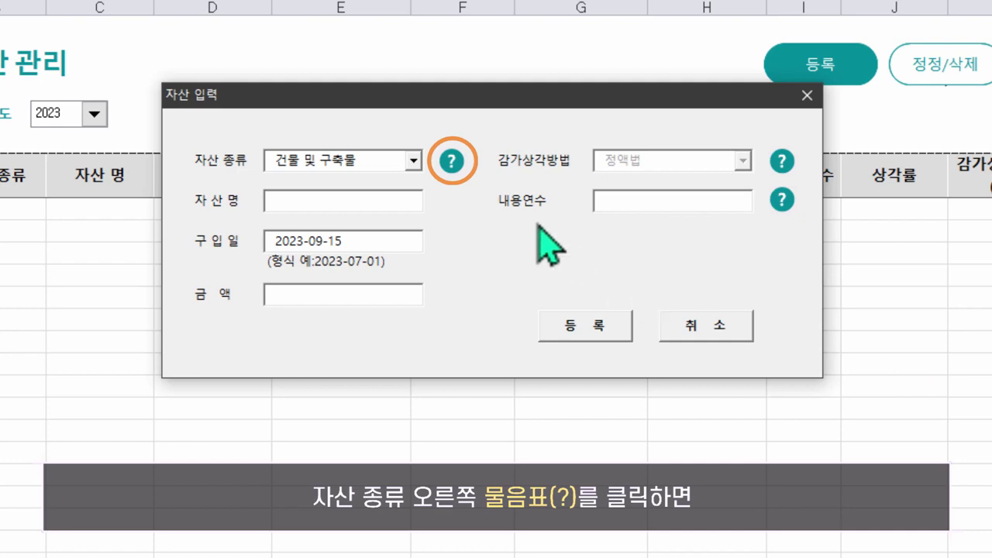
{"action": "left_click", "coordinate": [451, 161]}
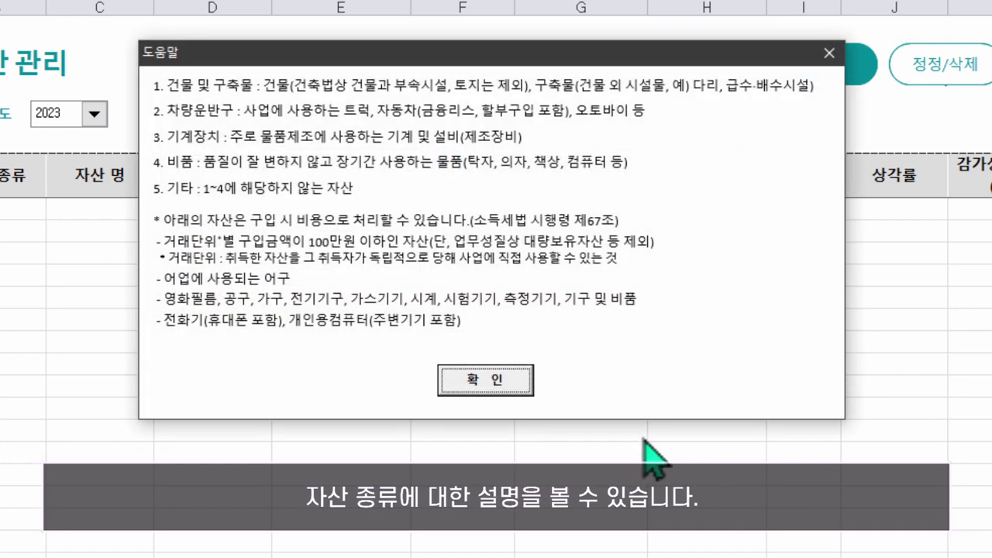
{"action": "left_click", "coordinate": [487, 380]}
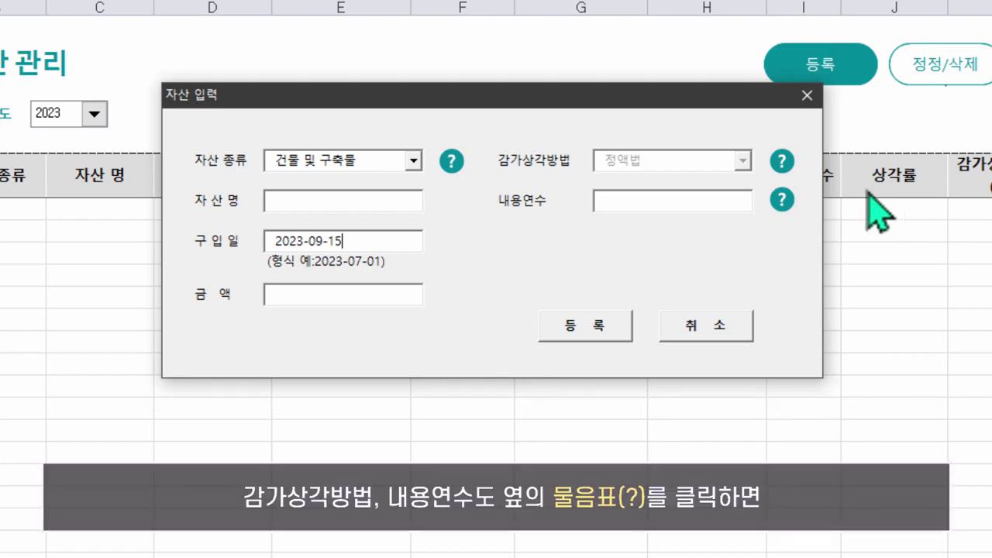
{"action": "left_click", "coordinate": [781, 161]}
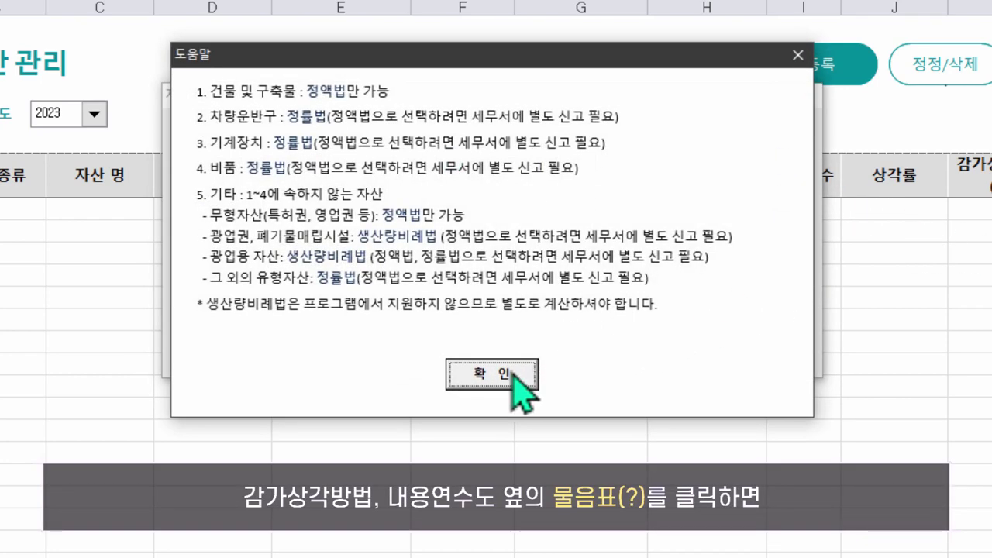
{"action": "left_click", "coordinate": [512, 374]}
{"action": "left_click", "coordinate": [780, 201]}
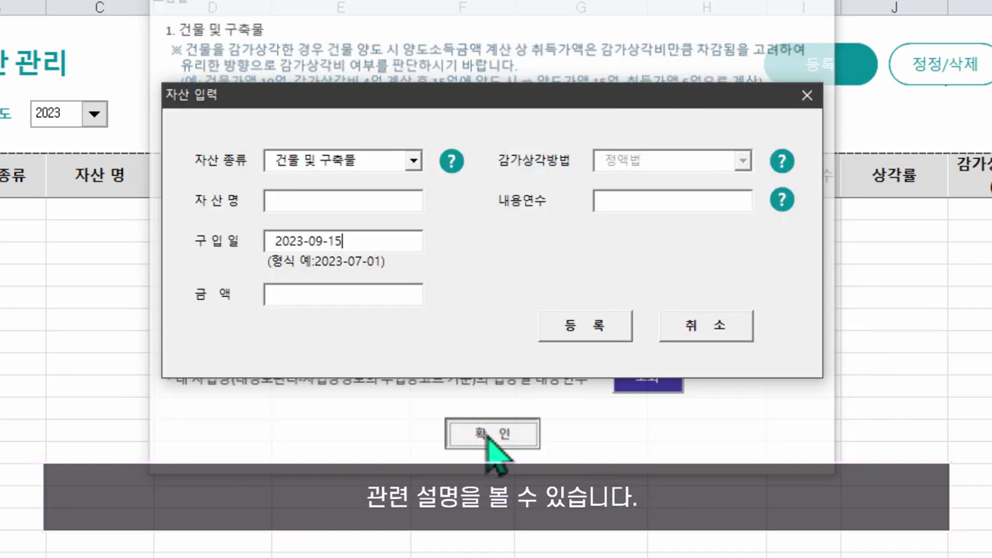
{"action": "left_click", "coordinate": [488, 436]}
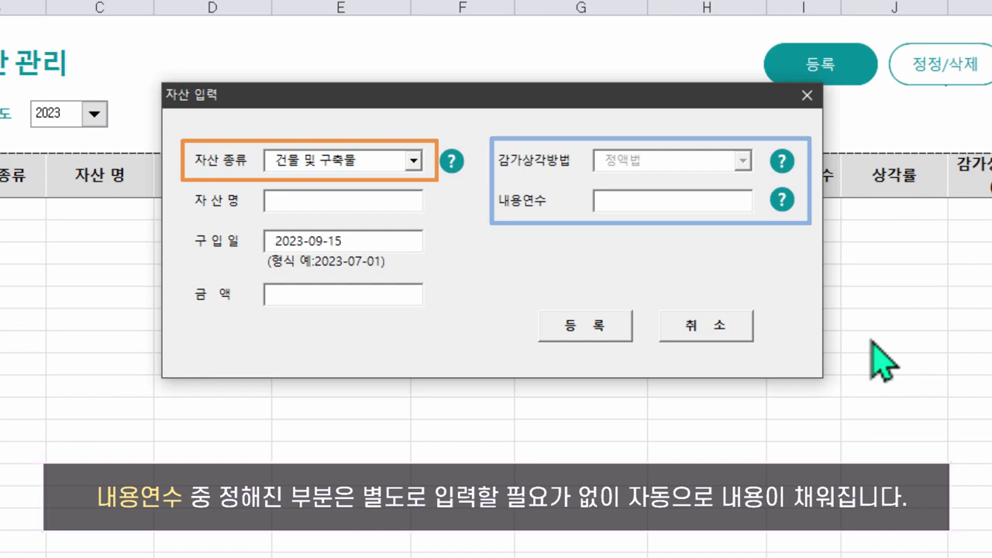
Enter asset 봉천동 건물, bought 2019-07-20 for 50,000,000, with a 20-year useful life
{"action": "type", "text": "봉천동 건물"}
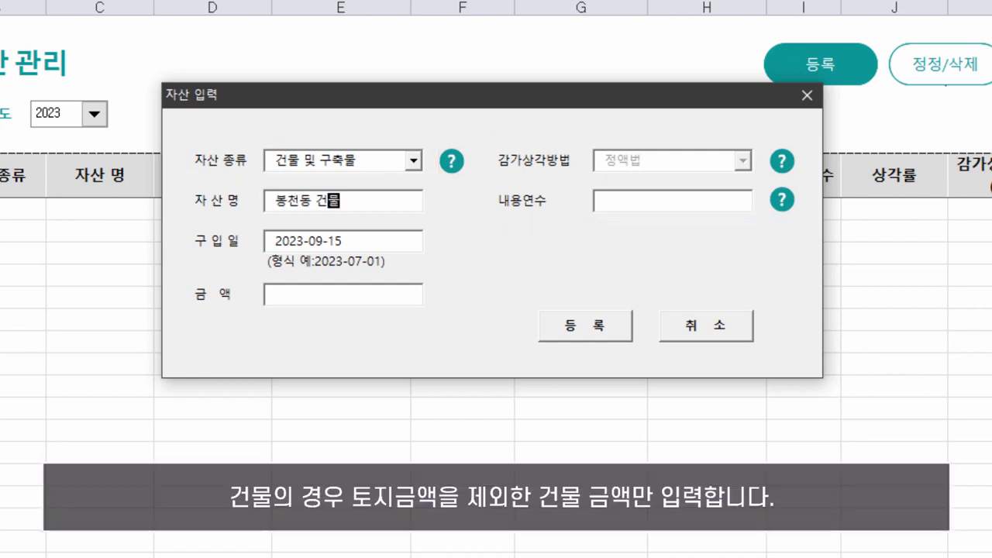
{"action": "key", "text": "Tab"}
{"action": "type", "text": "2019-07-20"}
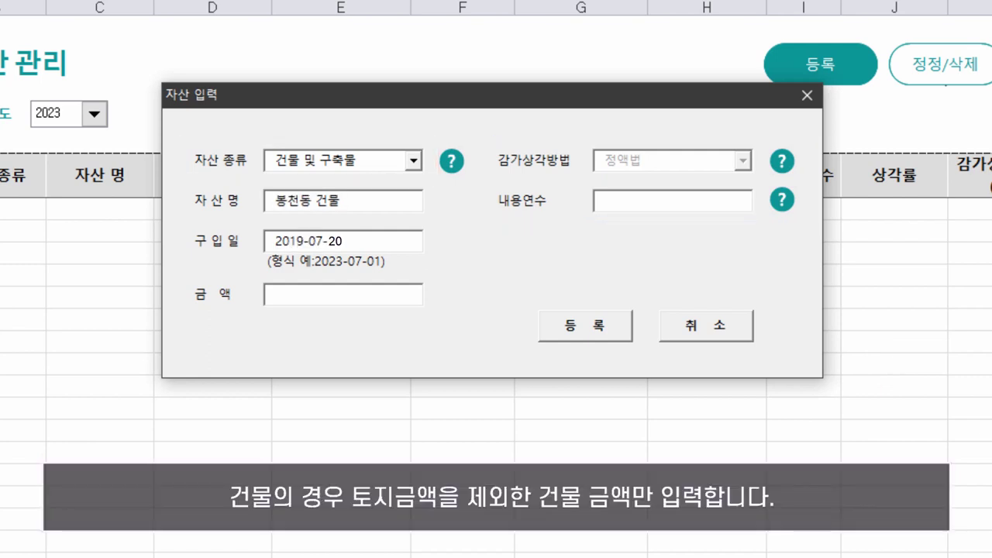
{"action": "key", "text": "Tab"}
{"action": "type", "text": "50000000"}
{"action": "key", "text": "Tab"}
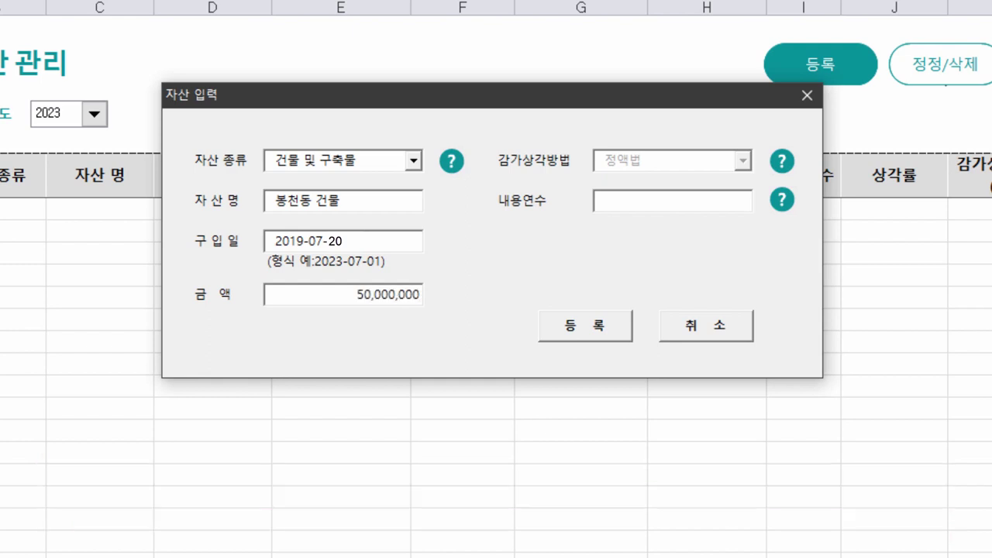
{"action": "type", "text": "20"}
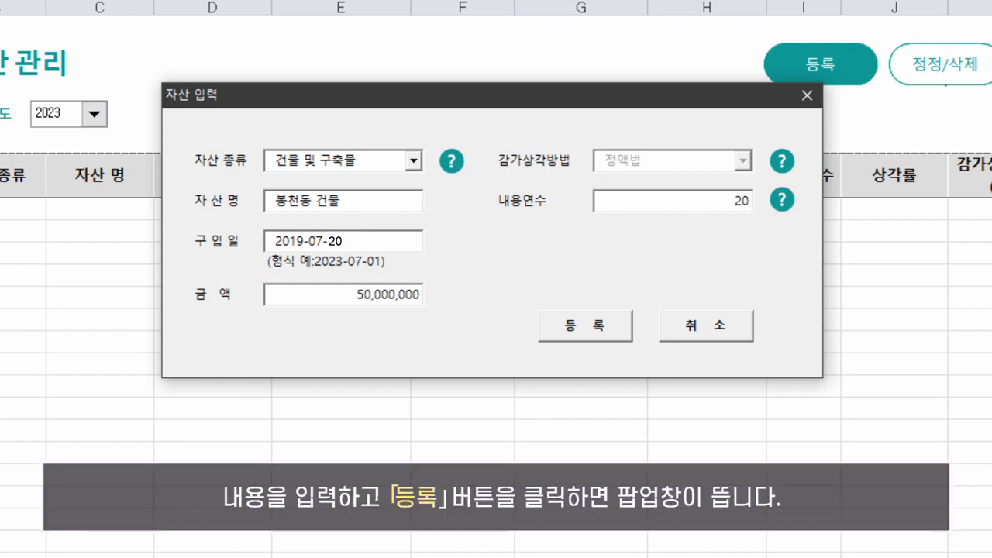
Register the asset, close the entry form and view the Main ledger
{"action": "left_click", "coordinate": [577, 328]}
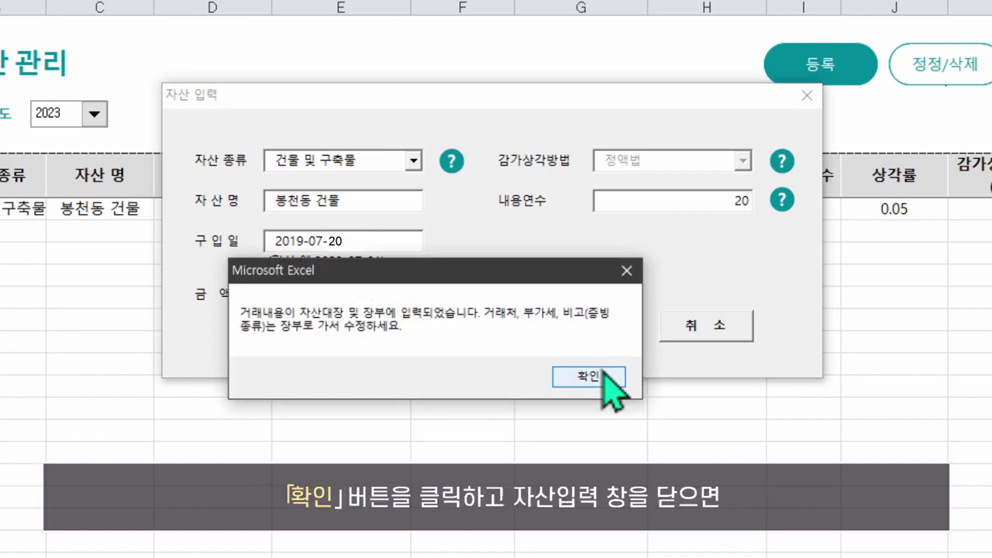
{"action": "left_click", "coordinate": [604, 376]}
{"action": "left_click", "coordinate": [712, 333]}
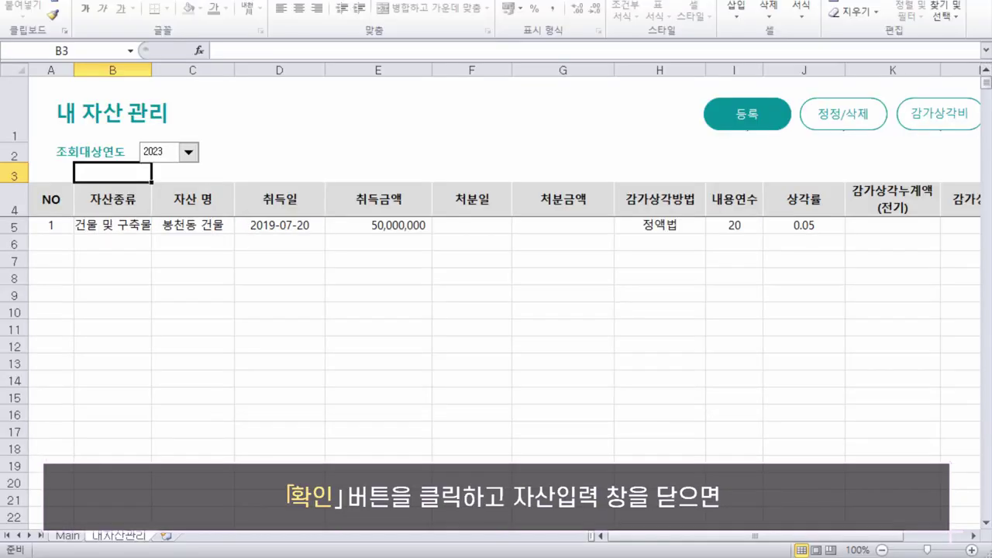
{"action": "left_click", "coordinate": [76, 536]}
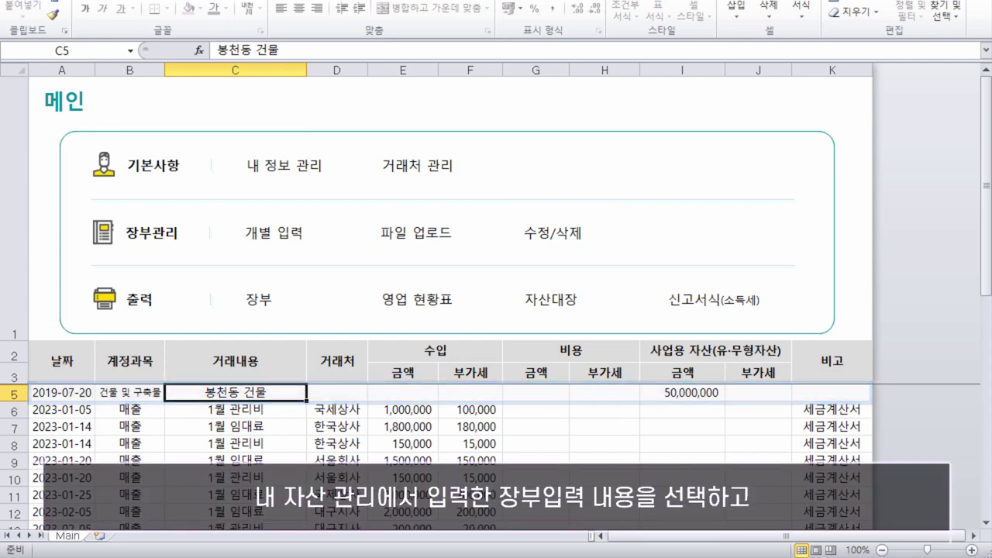
Edit the 봉천동 건물 entry to partner 부산상회 with note 세금계산서 and save the change
{"action": "left_click", "coordinate": [559, 240]}
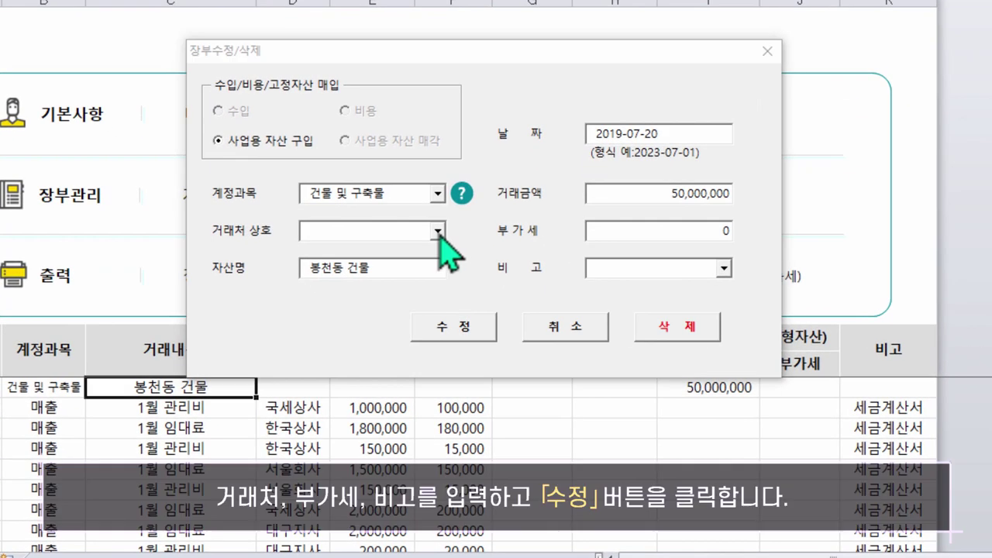
{"action": "left_click", "coordinate": [438, 231]}
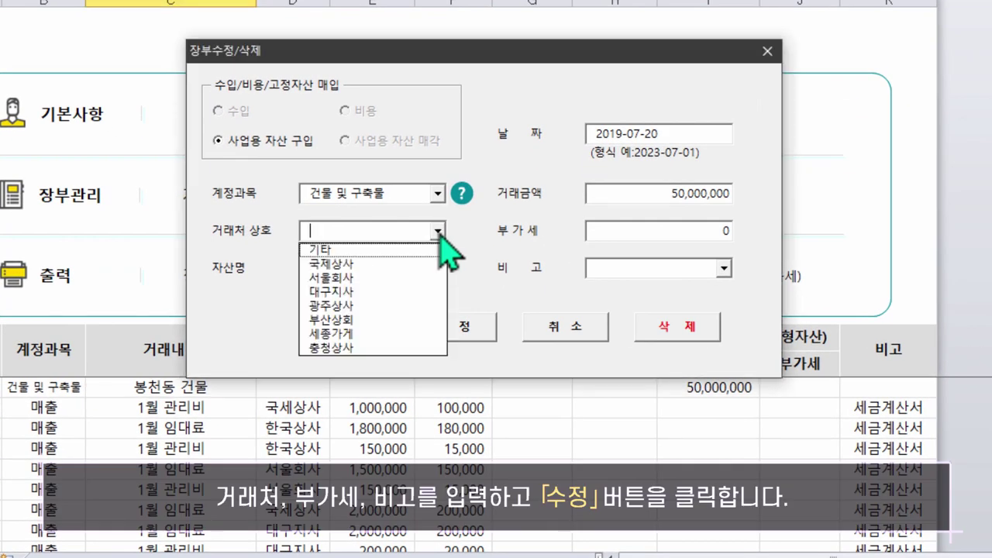
{"action": "left_click", "coordinate": [358, 320]}
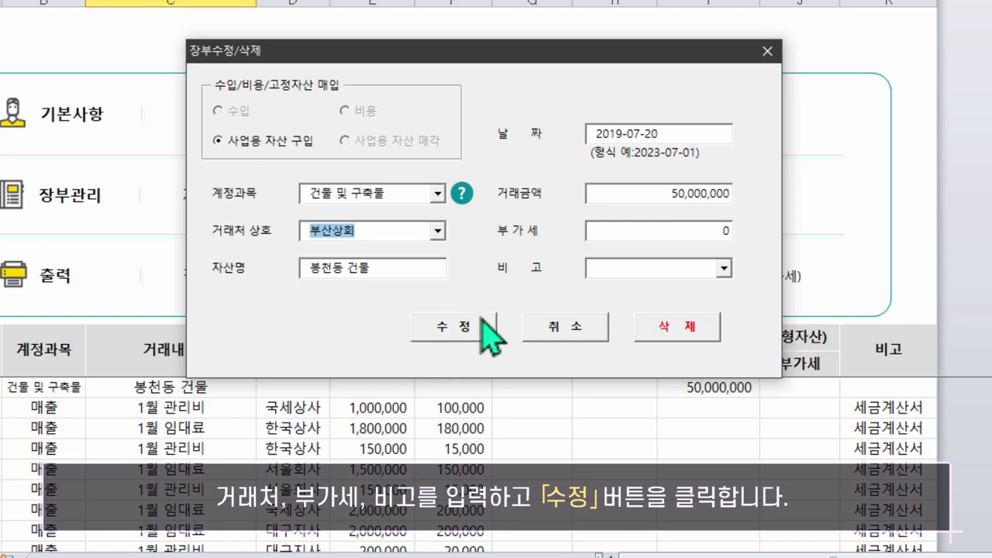
{"action": "left_click", "coordinate": [723, 268]}
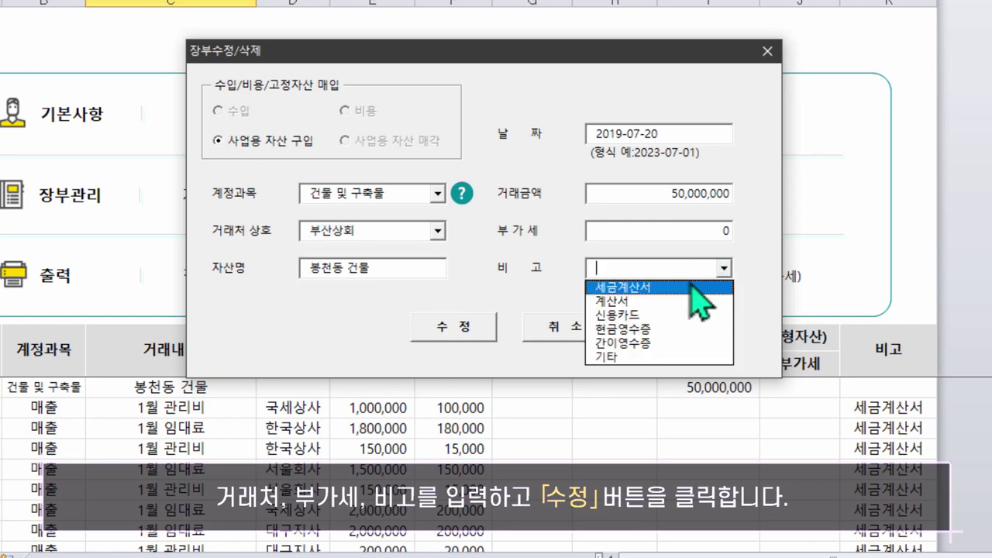
{"action": "left_click", "coordinate": [701, 287]}
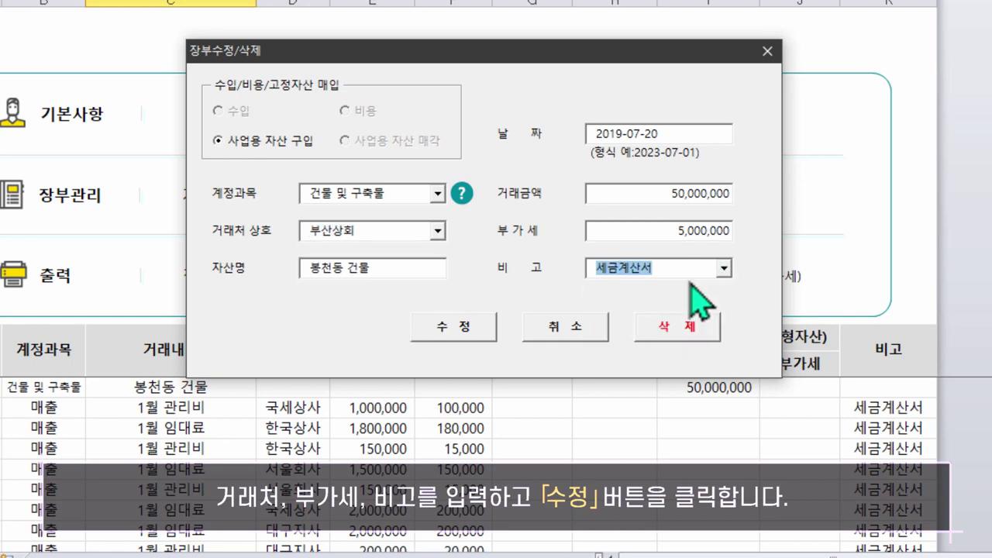
{"action": "left_click", "coordinate": [460, 330]}
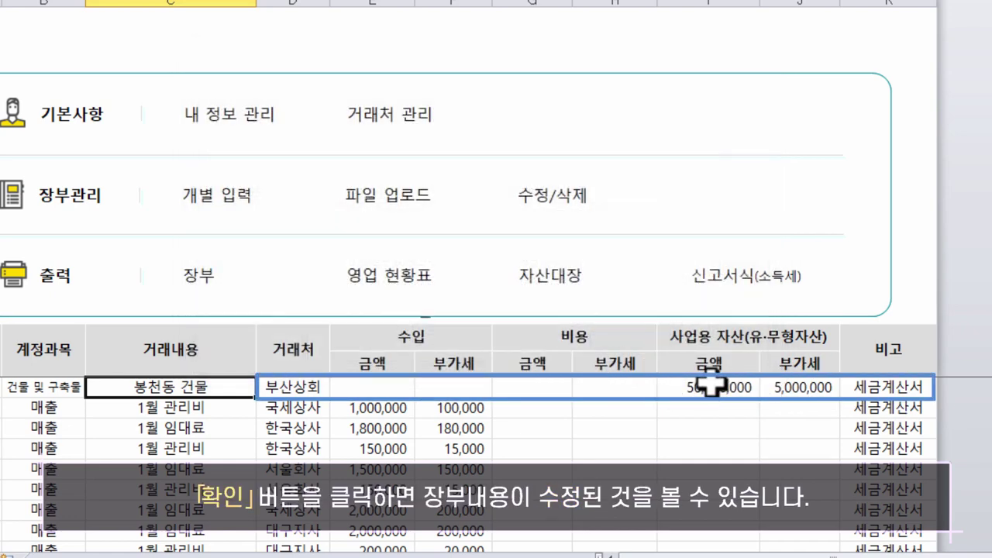
In the asset register, select the 봉천동 건물 asset and launch its depreciation calculation
{"action": "left_click", "coordinate": [709, 385]}
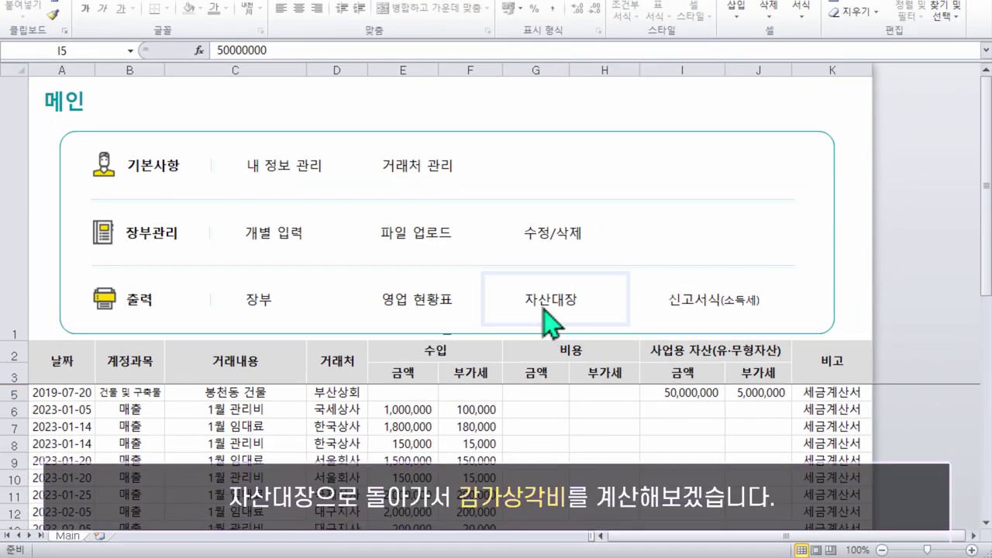
{"action": "left_click", "coordinate": [545, 301]}
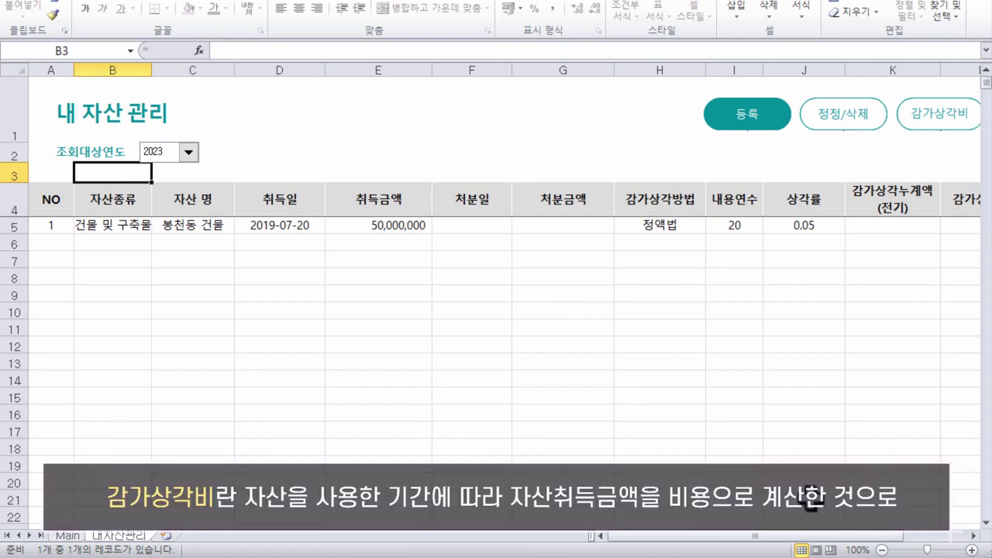
{"action": "left_click_drag", "start_coordinate": [727, 537], "coordinate": [828, 540]}
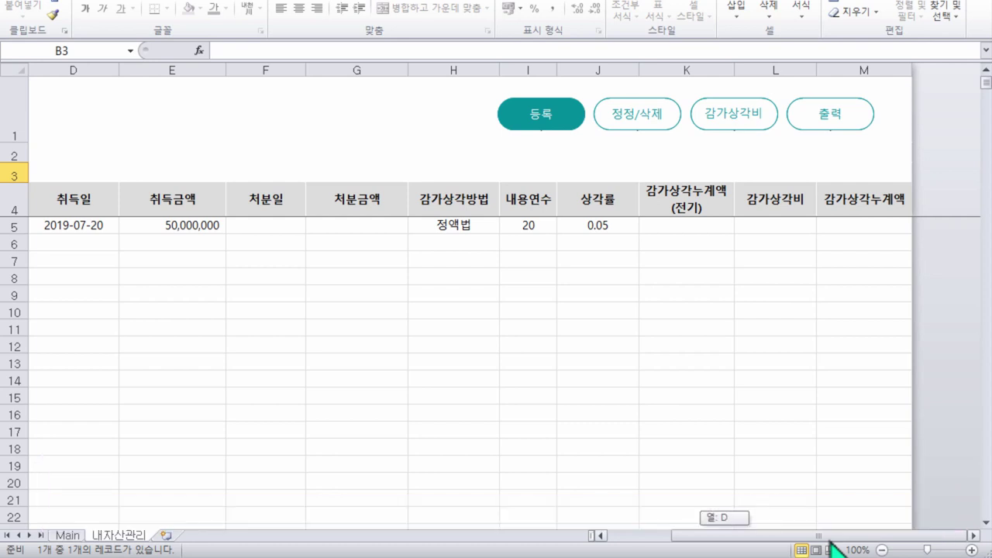
{"action": "left_click_drag", "start_coordinate": [827, 542], "coordinate": [799, 540]}
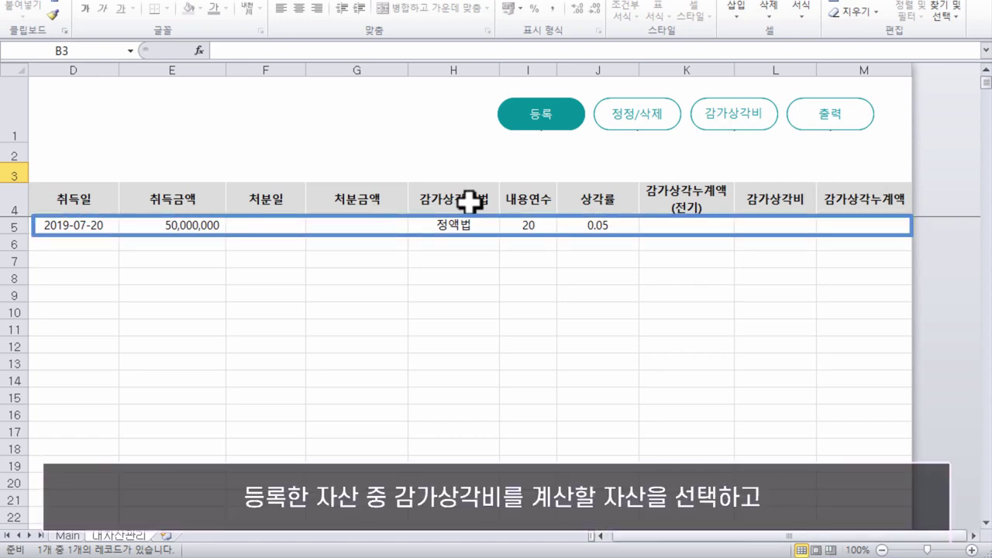
{"action": "left_click", "coordinate": [79, 230]}
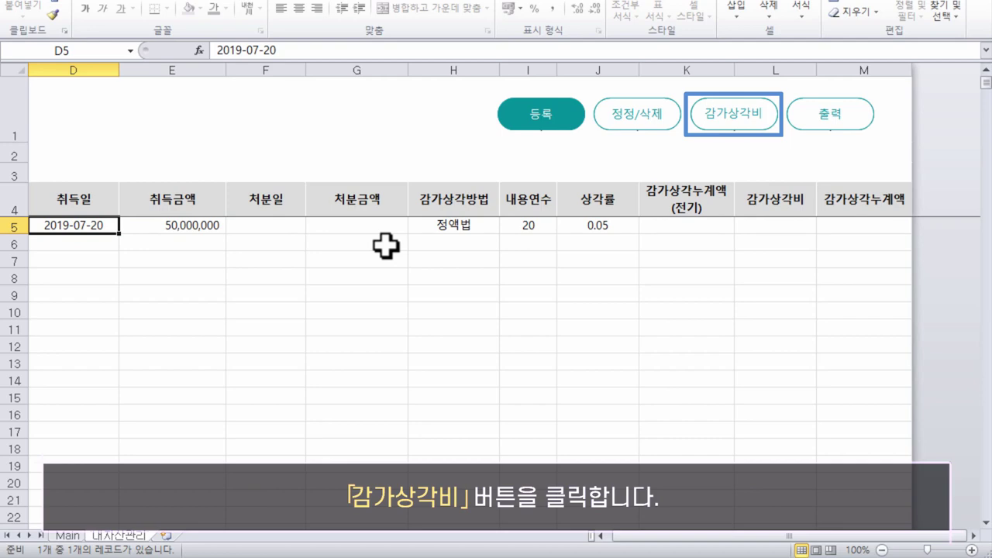
{"action": "left_click", "coordinate": [736, 118]}
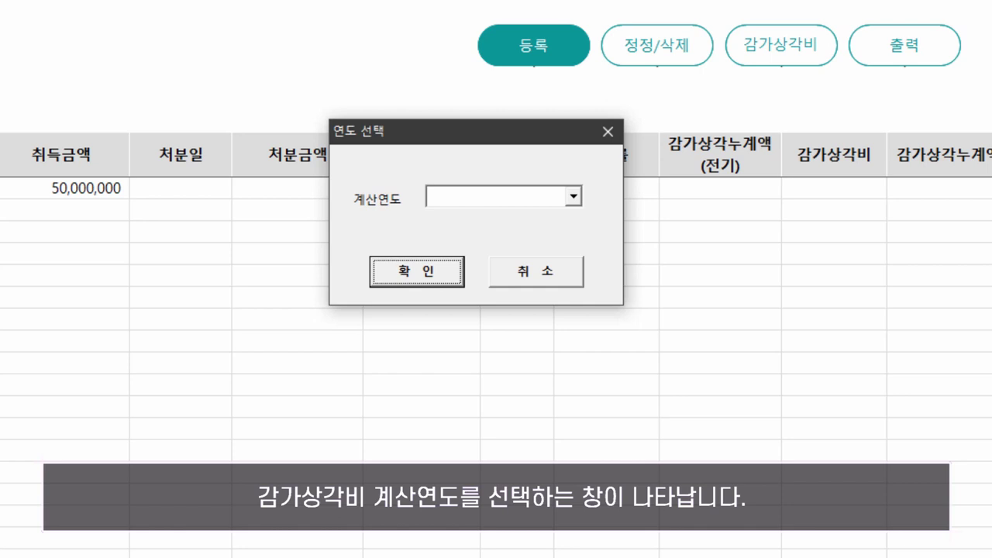
Pick 2023 as the calculation year and record 2,500,000 depreciation for 봉천동 건물
{"action": "left_click", "coordinate": [573, 197]}
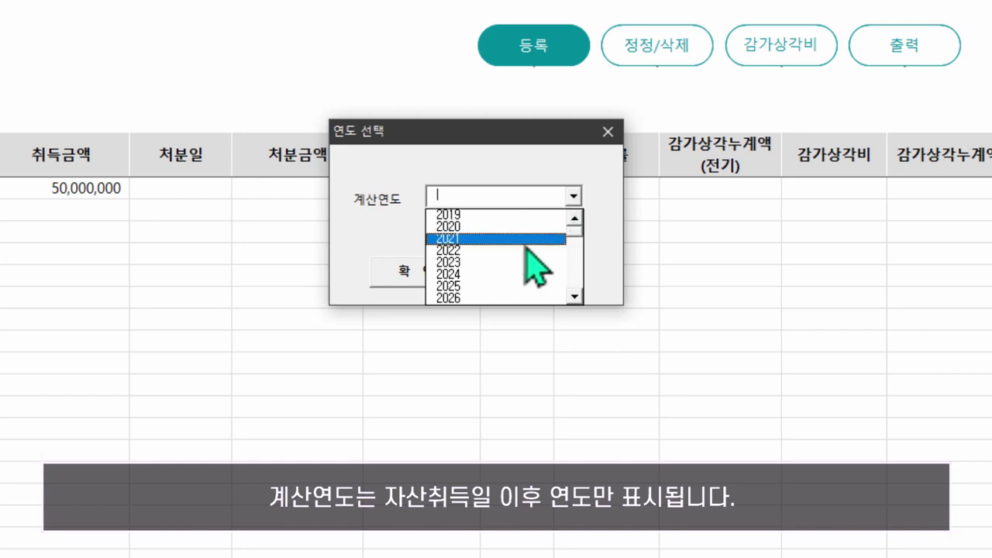
{"action": "left_click", "coordinate": [475, 262]}
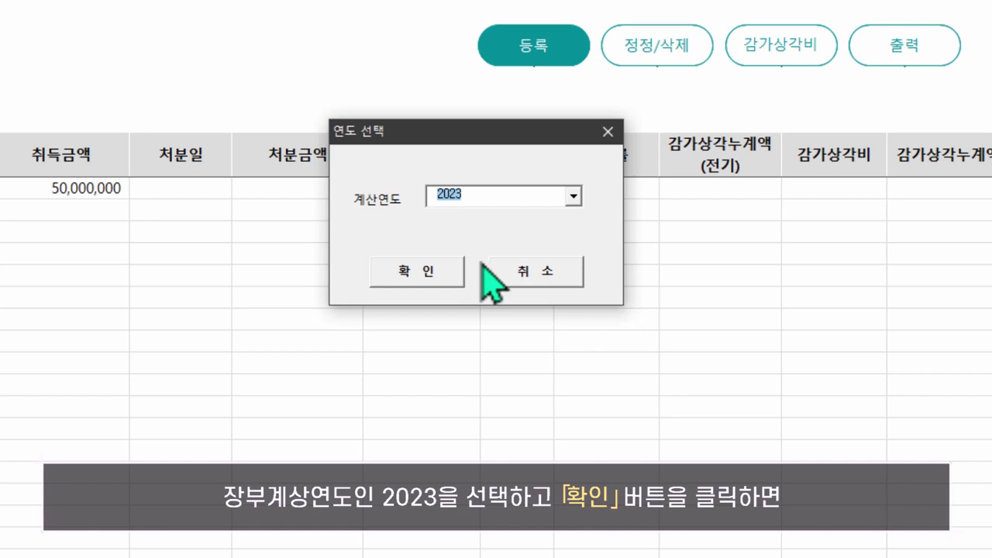
{"action": "left_click", "coordinate": [428, 270]}
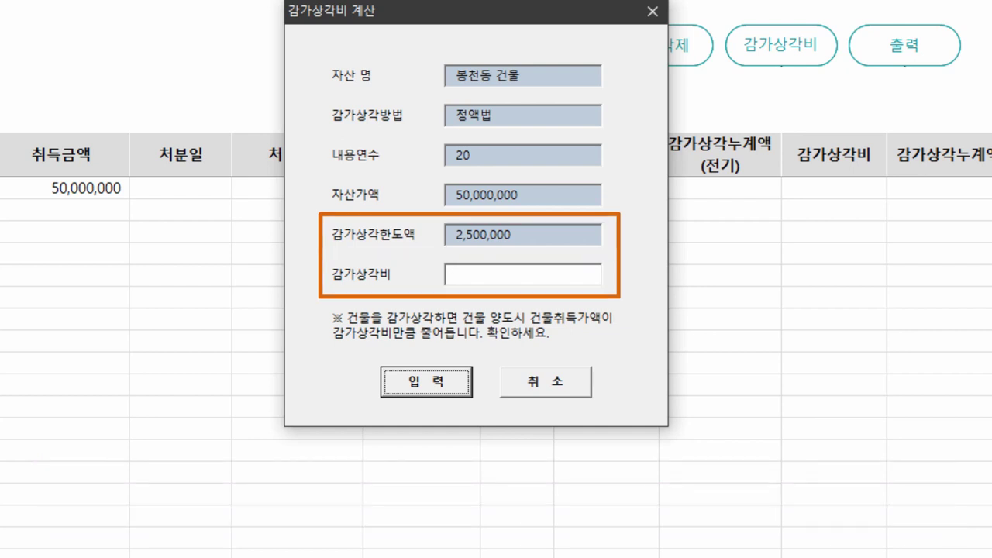
{"action": "left_click", "coordinate": [537, 276]}
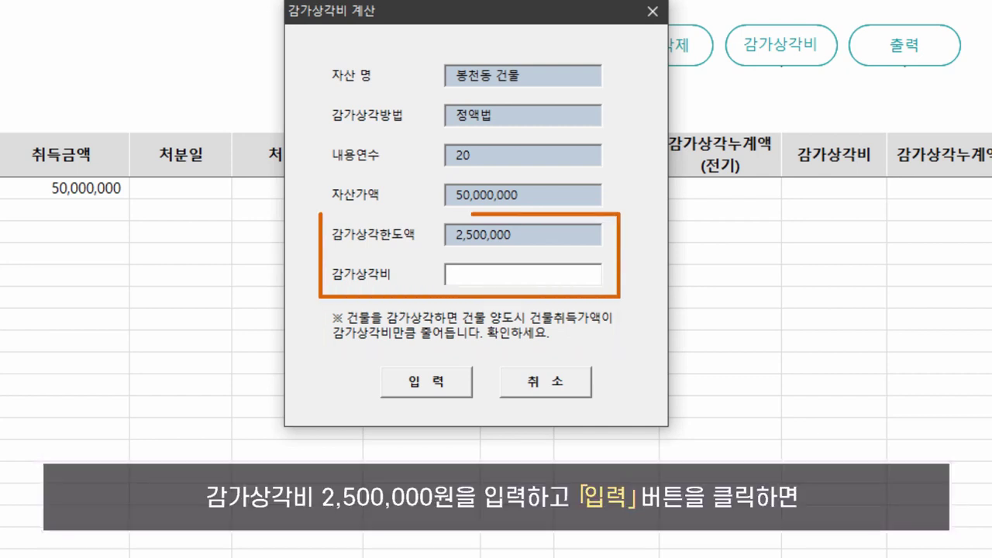
{"action": "type", "text": "2,500,"}
{"action": "type", "text": "000"}
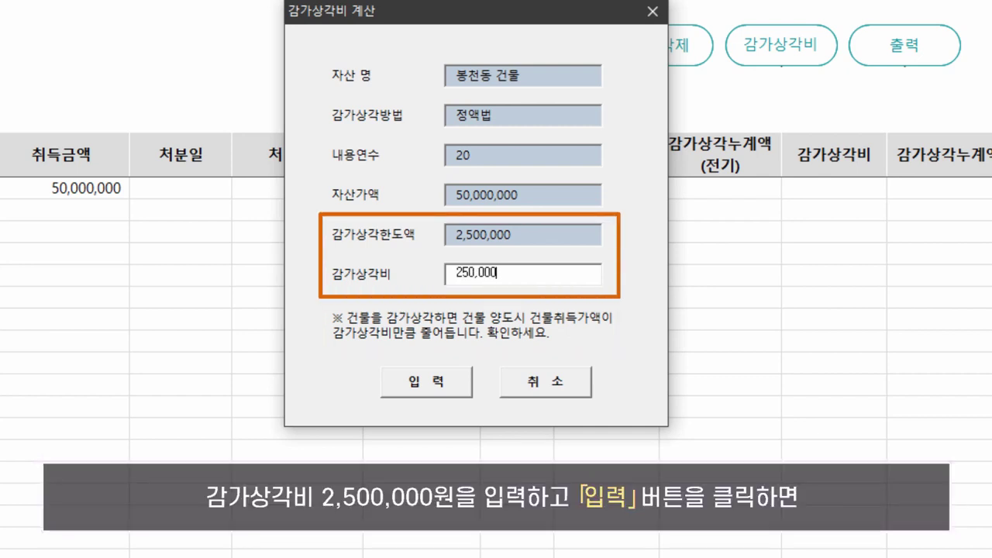
{"action": "left_click", "coordinate": [431, 380]}
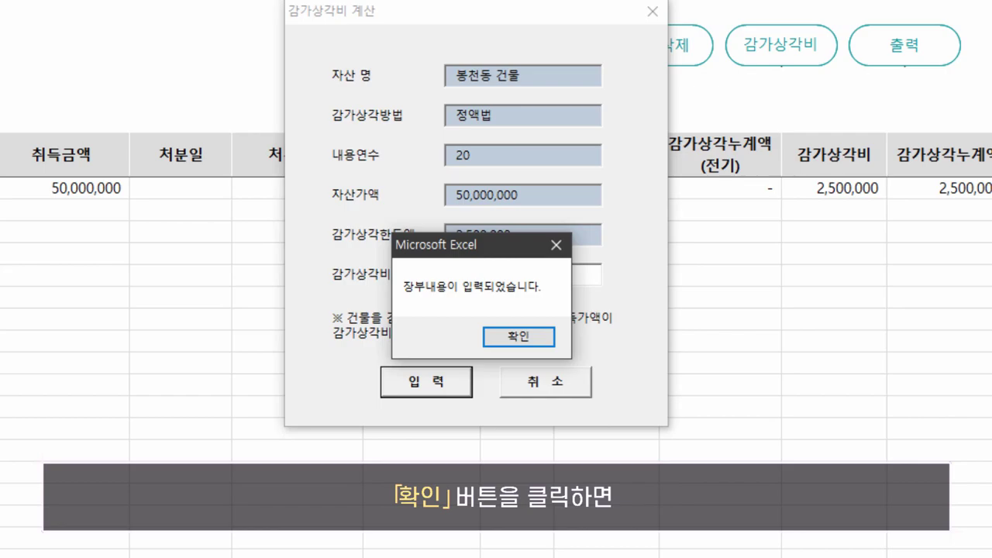
{"action": "left_click", "coordinate": [512, 335]}
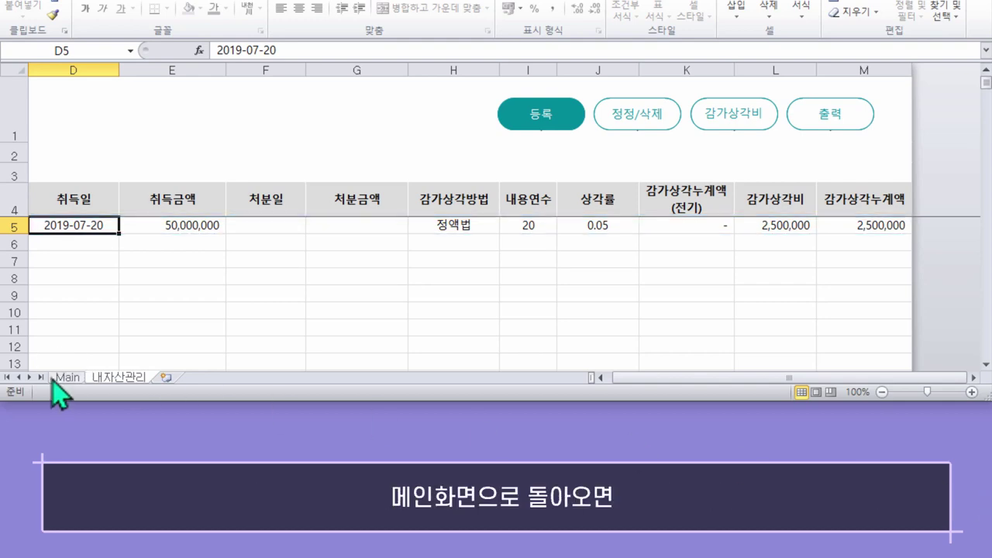
Check the new 2023-12-31 depreciation row on Main, then bring up the 간편 장부 output sheet
{"action": "left_click", "coordinate": [67, 381]}
{"action": "left_click_drag", "start_coordinate": [984, 267], "coordinate": [988, 465]}
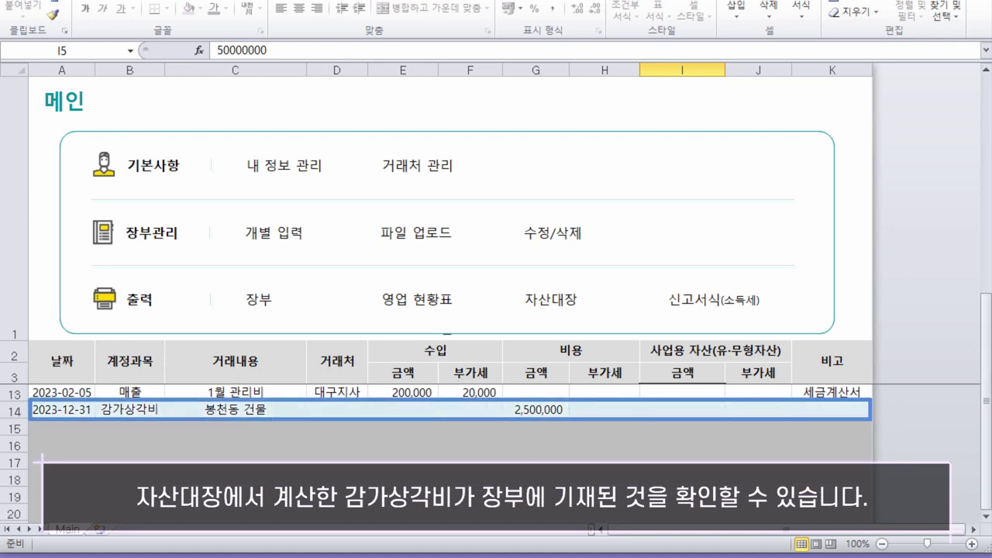
{"action": "left_click", "coordinate": [62, 409]}
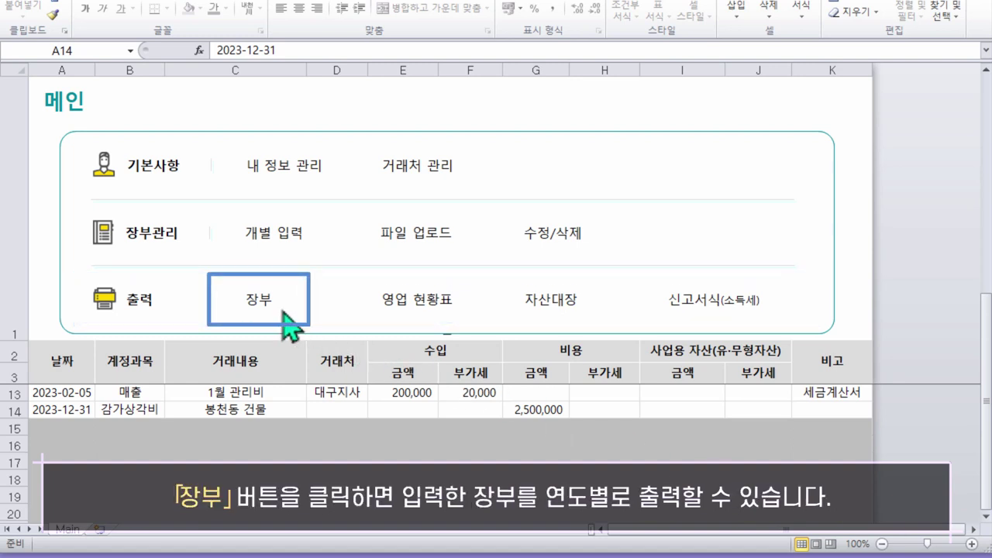
{"action": "left_click", "coordinate": [260, 314]}
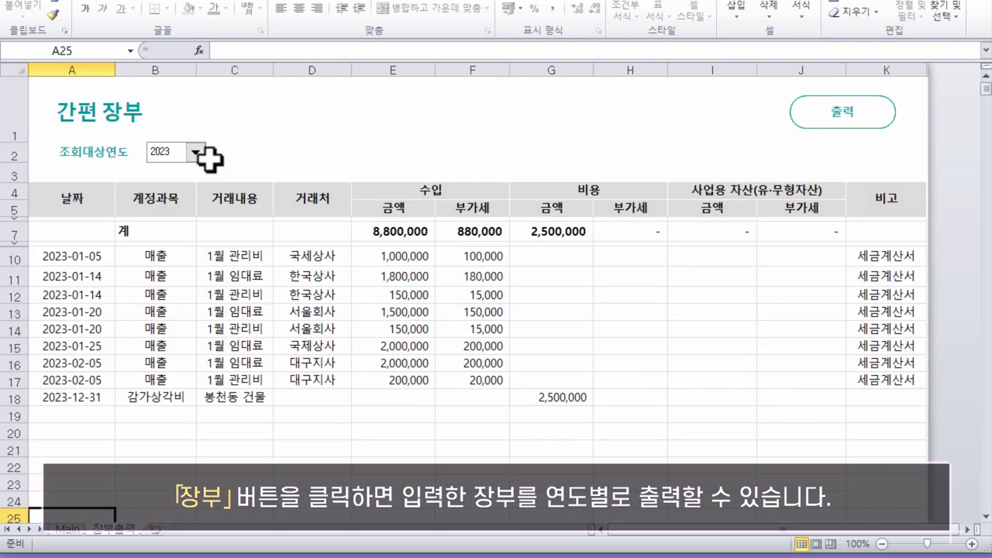
Preview the 2023 간편 장부 printout, close the preview and go back to Main
{"action": "left_click", "coordinate": [197, 154]}
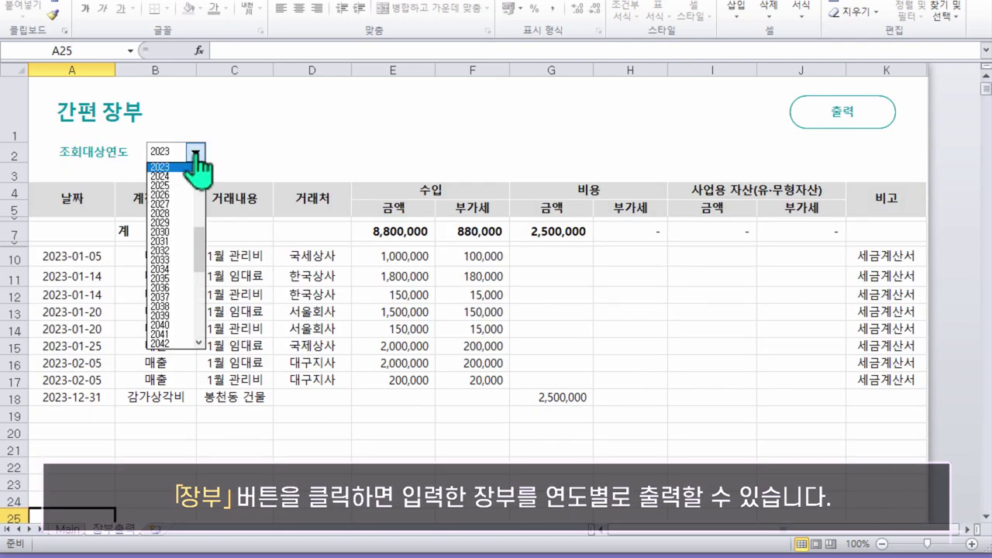
{"action": "left_click", "coordinate": [198, 167]}
{"action": "left_click", "coordinate": [845, 117]}
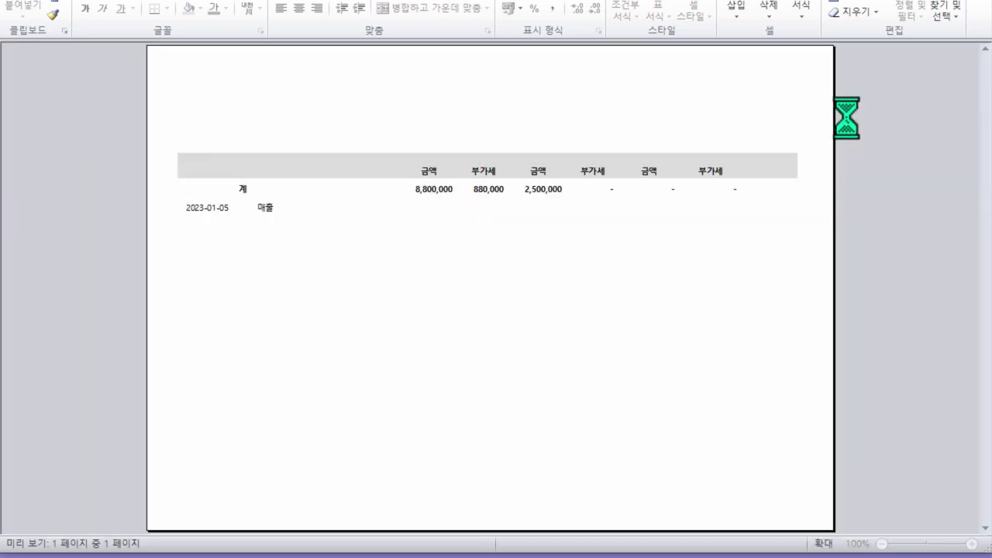
{"action": "left_click", "coordinate": [226, 9]}
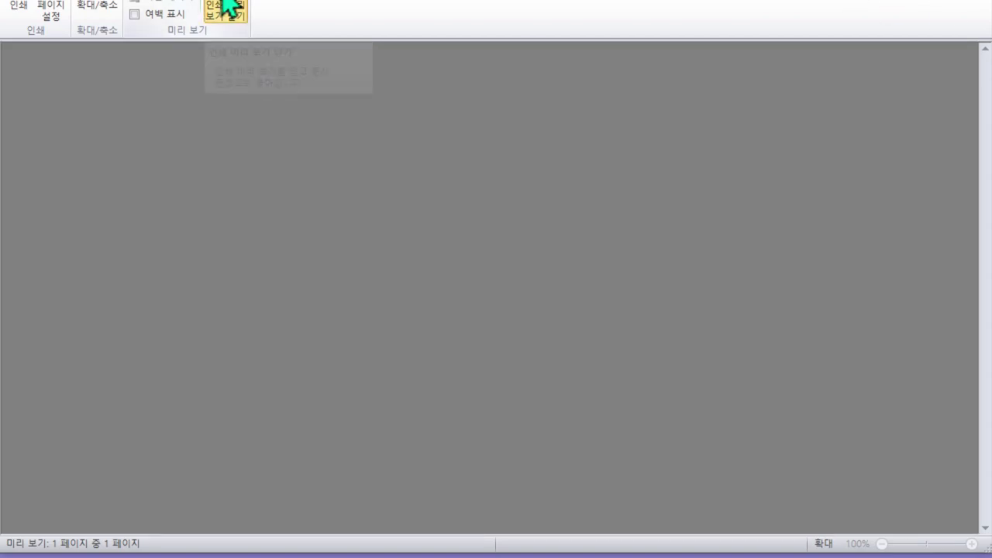
{"action": "left_click", "coordinate": [72, 426]}
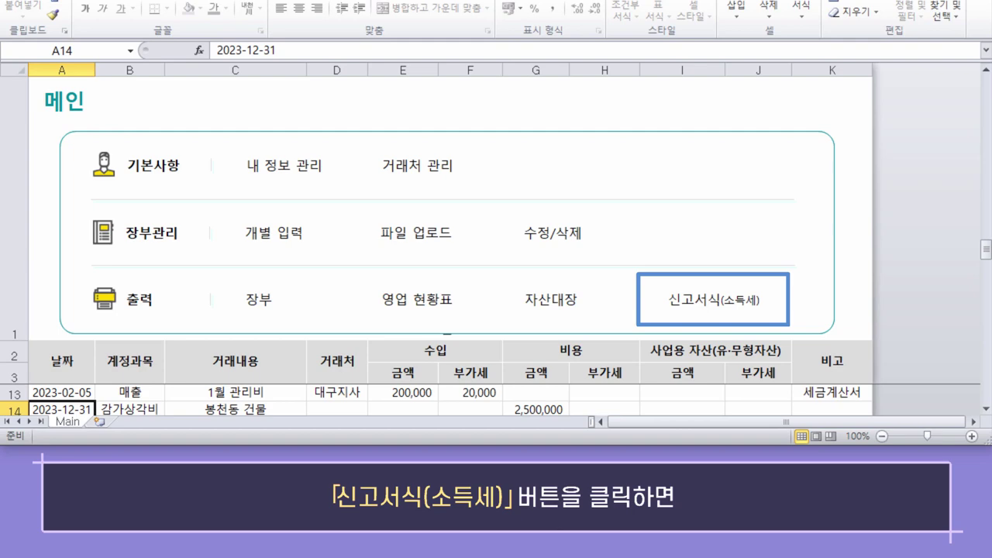
Generate the 2023 report forms and review the 총수입금액및필요경비명세서, 정액법 and 간편장부소득금액계산서 sheets
{"action": "left_click", "coordinate": [704, 300]}
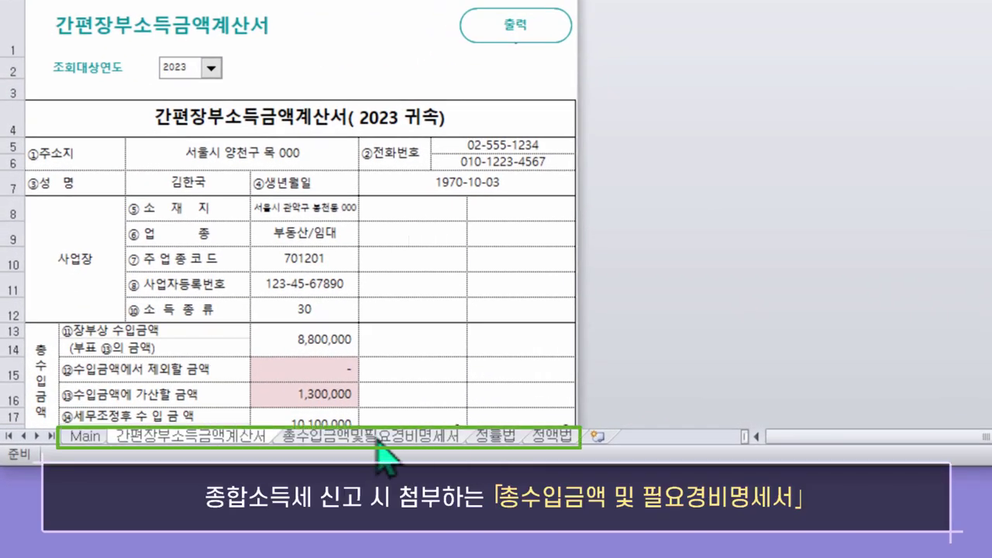
{"action": "left_click", "coordinate": [377, 437]}
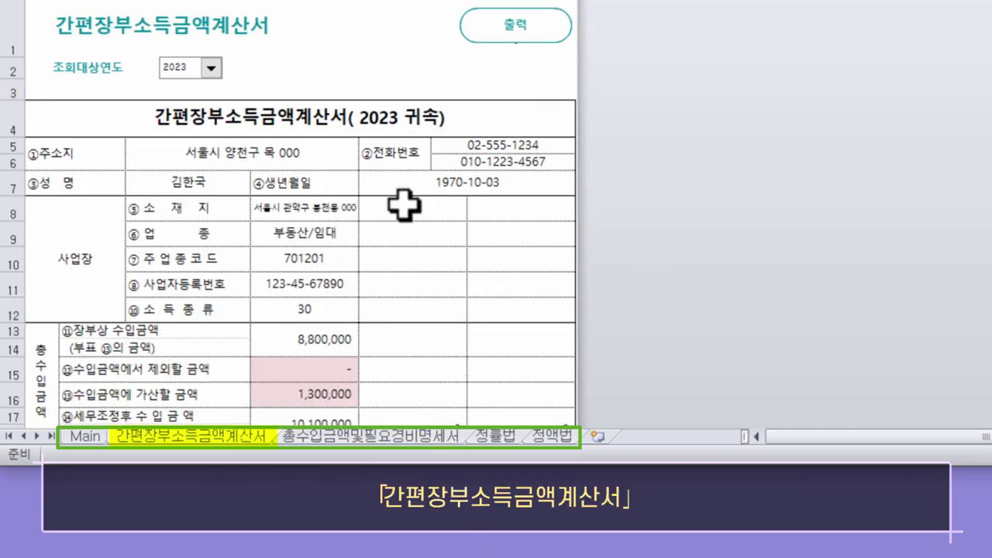
{"action": "left_click", "coordinate": [562, 439]}
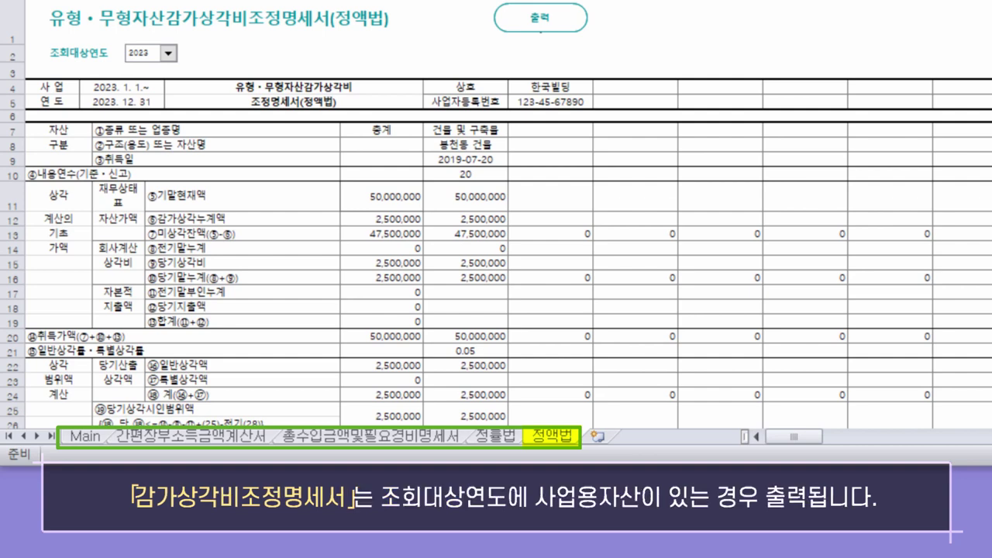
{"action": "left_click", "coordinate": [223, 437]}
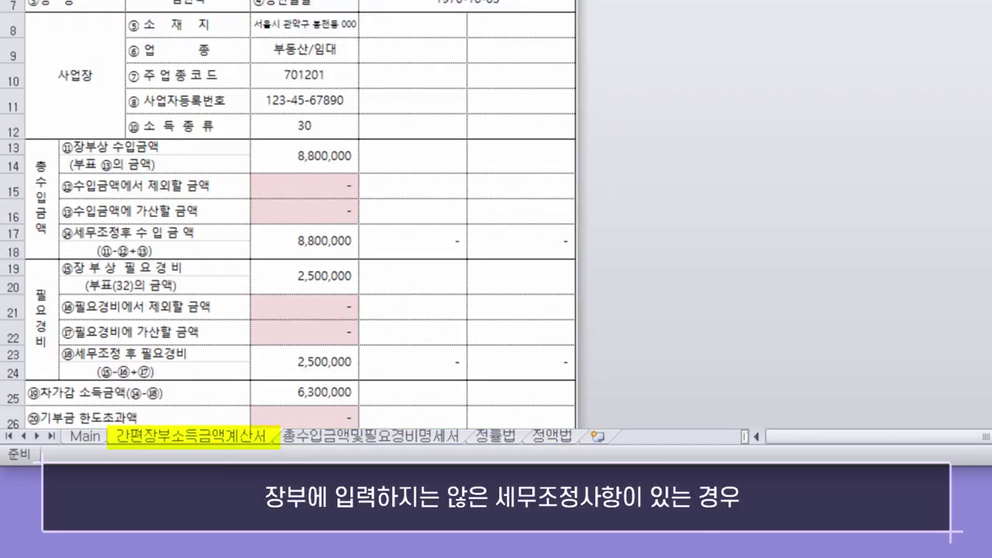
{"action": "scroll", "coordinate": [626, 332], "scroll_direction": "up", "scroll_amount": 2}
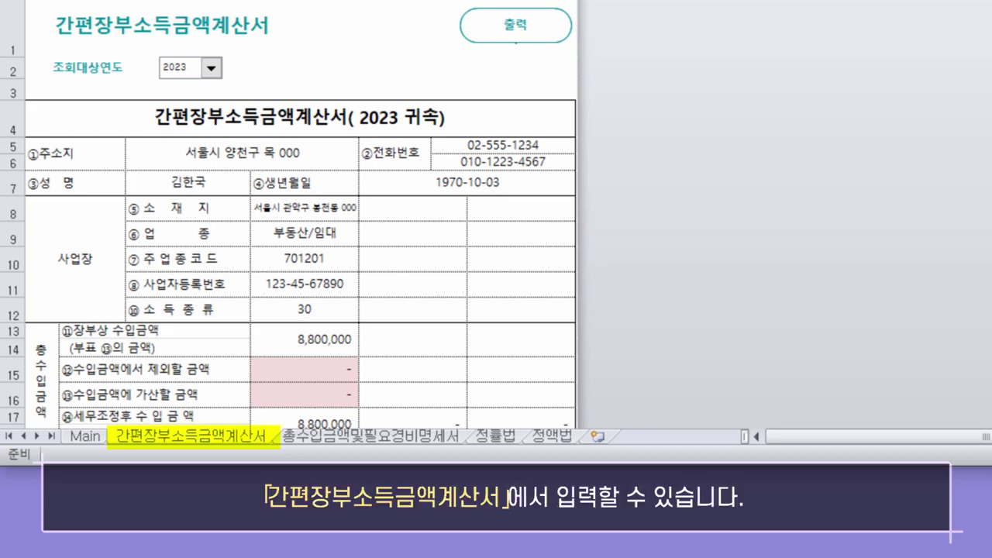
{"action": "left_click_drag", "start_coordinate": [988, 101], "coordinate": [988, 293]}
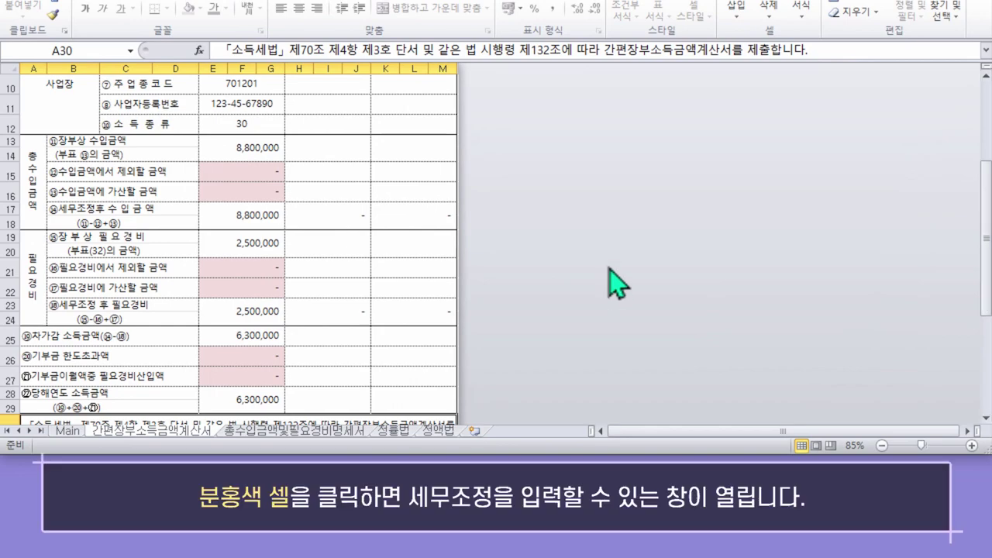
Open the tax-adjustment form and read the help notes on revenue exclusions and additions
{"action": "left_click", "coordinate": [256, 192]}
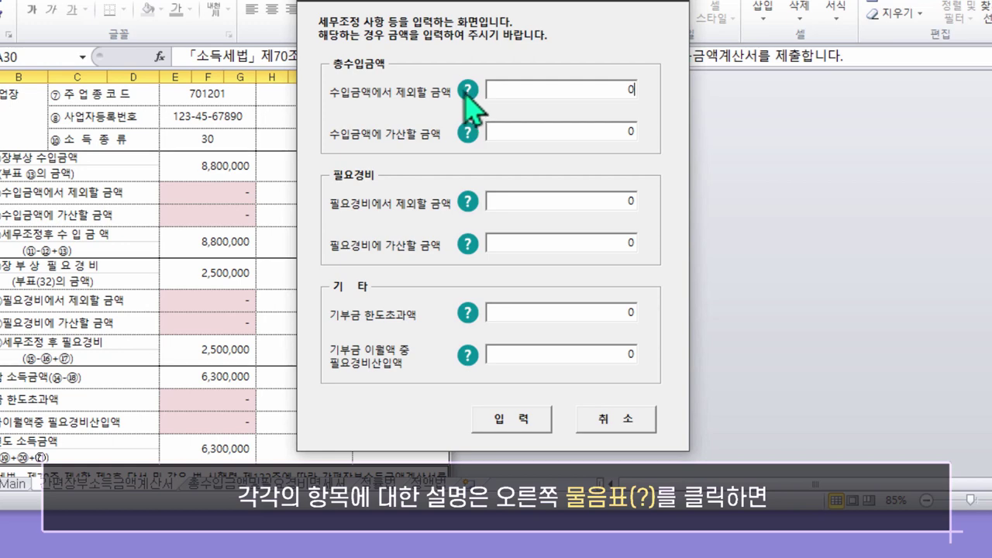
{"action": "left_click", "coordinate": [467, 90]}
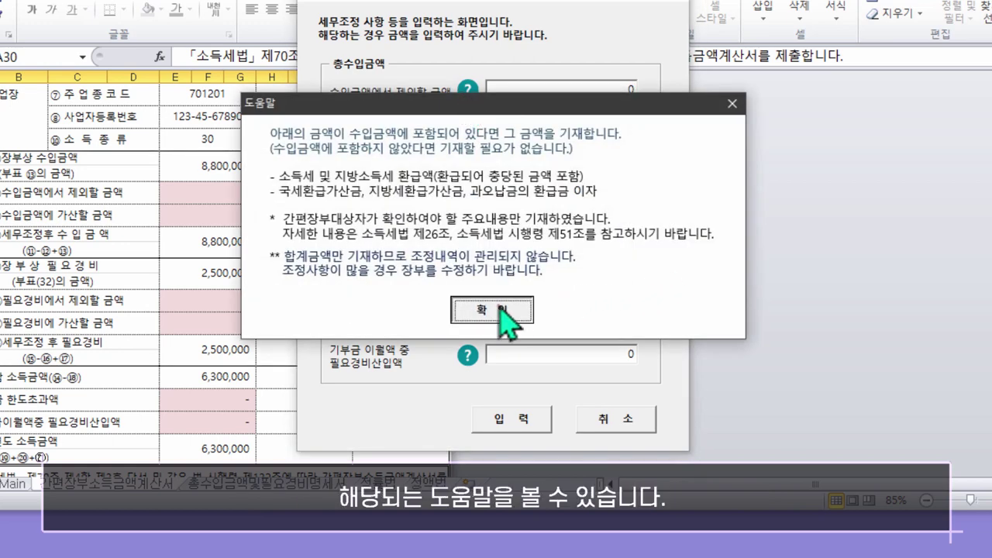
{"action": "left_click", "coordinate": [498, 308]}
{"action": "left_click", "coordinate": [468, 130]}
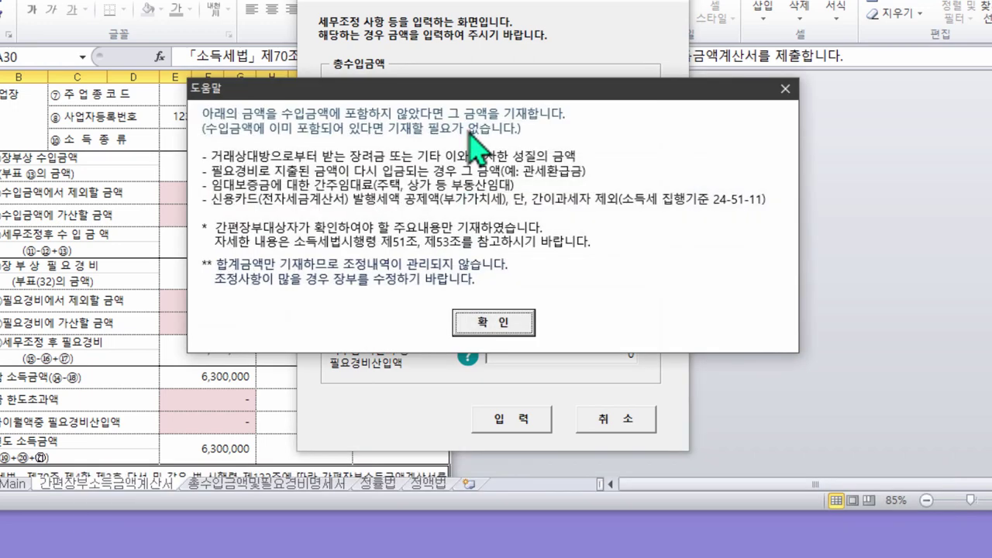
{"action": "left_click", "coordinate": [518, 318]}
Enter 1,300,000 as the amount added to revenue, apply it, and return to Main
{"action": "type", "text": "1,3"}
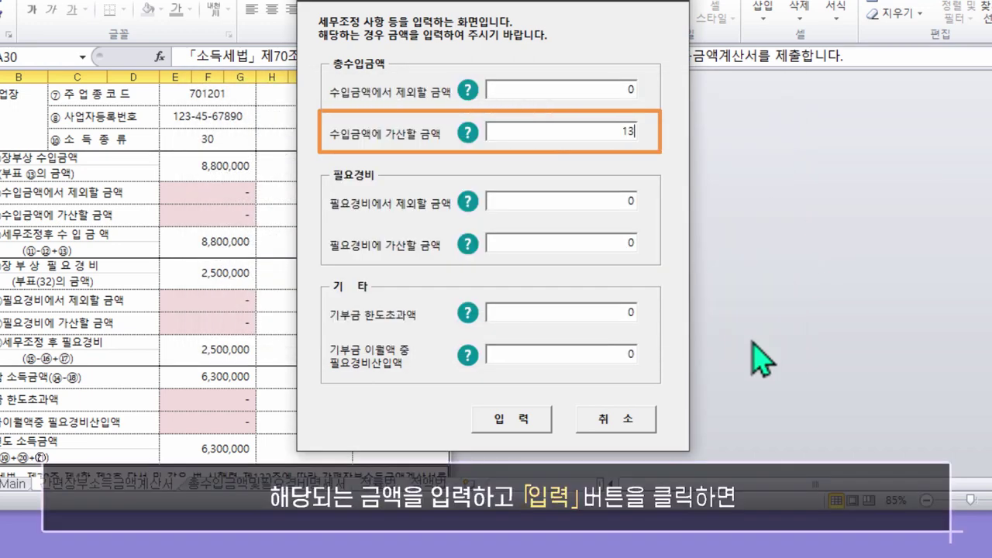
{"action": "type", "text": "00,000"}
{"action": "left_click", "coordinate": [526, 419]}
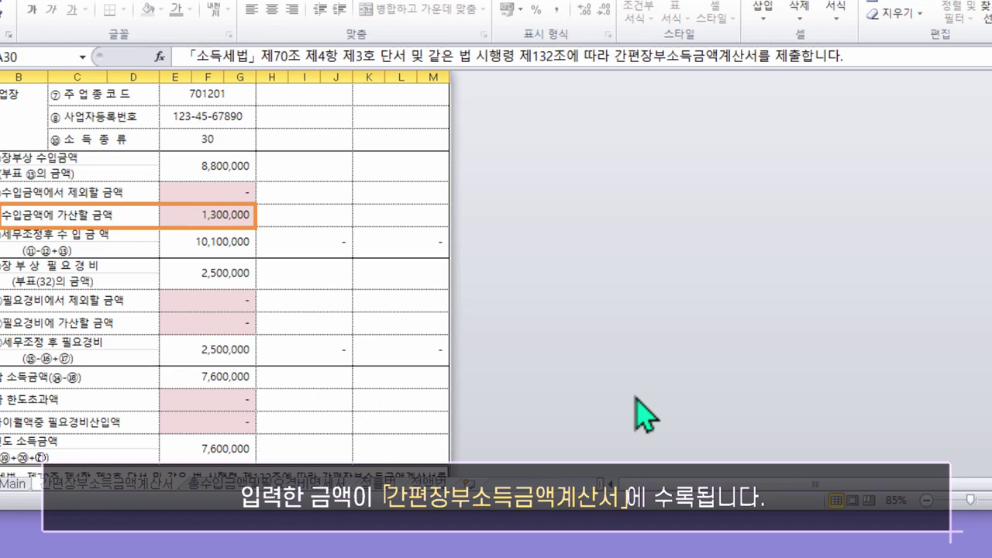
{"action": "scroll", "coordinate": [333, 339], "scroll_direction": "down", "scroll_amount": 5}
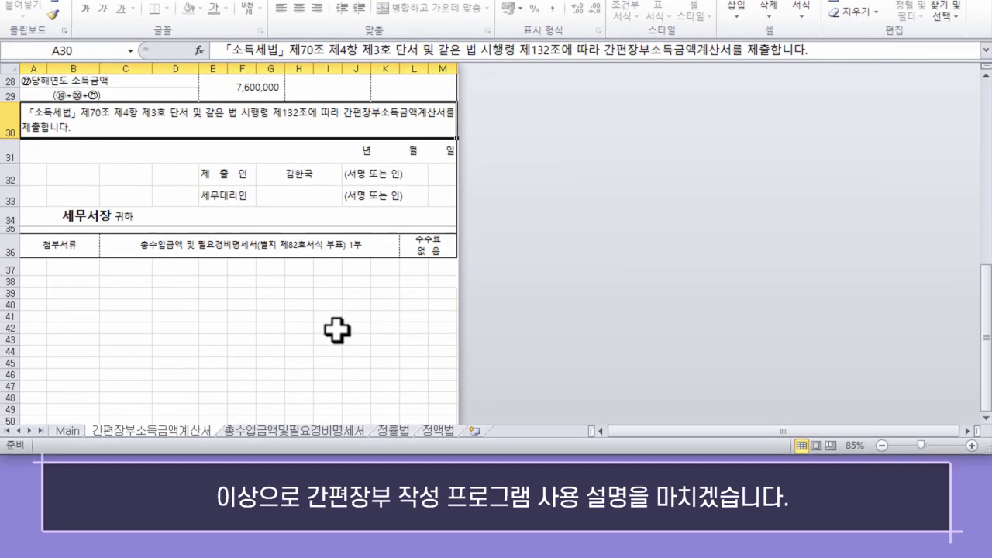
{"action": "scroll", "coordinate": [325, 341], "scroll_direction": "up", "scroll_amount": 4}
{"action": "left_click", "coordinate": [67, 430]}
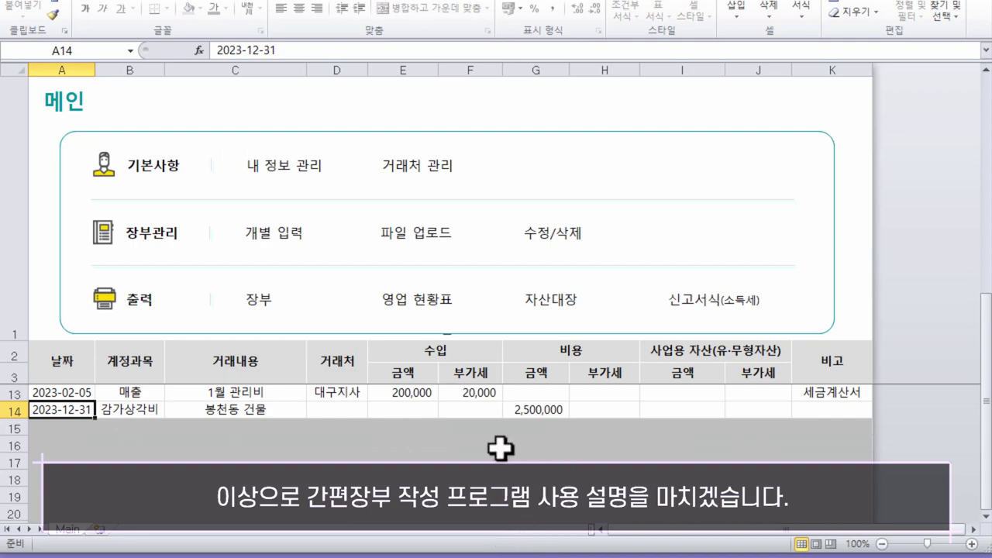
{"action": "scroll", "coordinate": [501, 448], "scroll_direction": "up", "scroll_amount": 3}
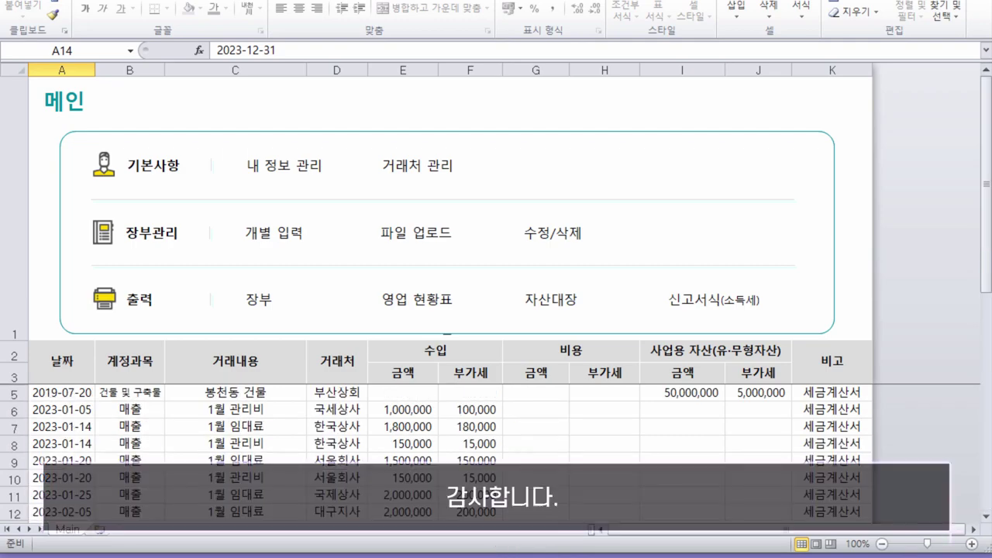